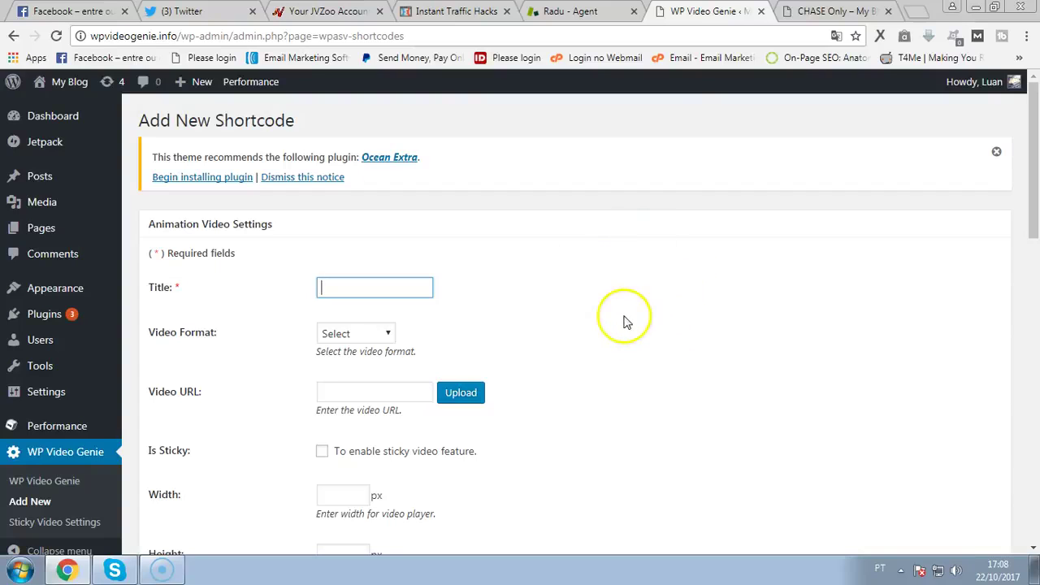
- Scroll through the live CHASE Only demo page to view its presenter video
scroll(455, 285, "down", 1)
scroll(480, 365, "down", 2)
scroll(493, 330, "up", 2)
scroll(487, 309, "down", 2)
scroll(483, 301, "down", 4)
scroll(488, 306, "up", 7)
left_click(836, 12)
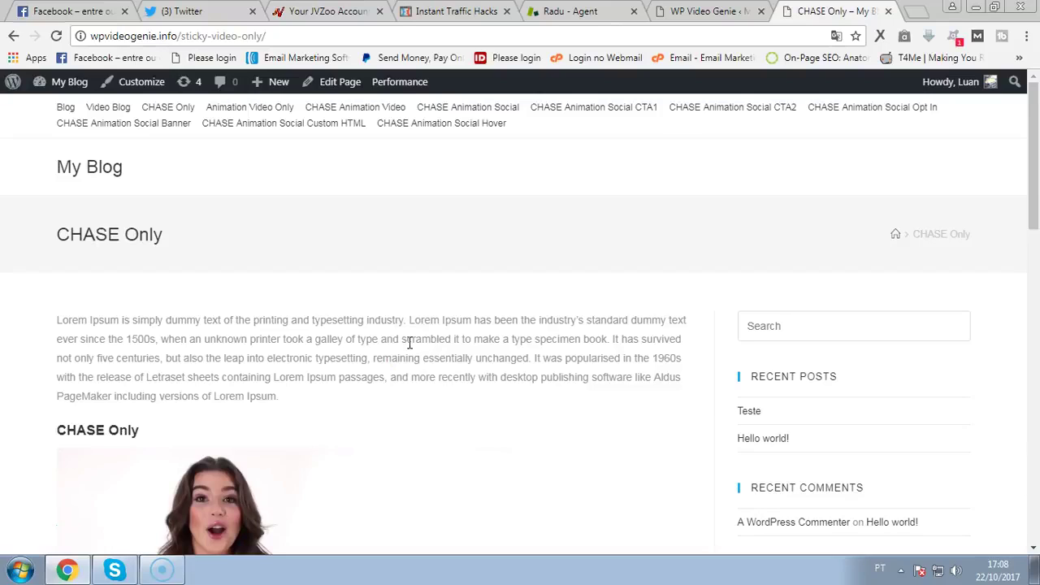
scroll(398, 313, "down", 2)
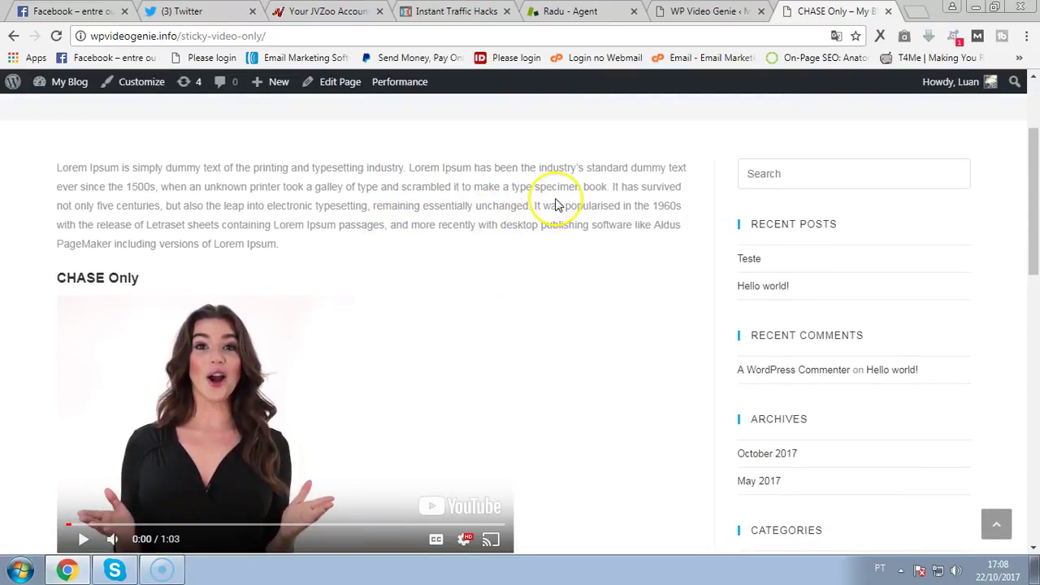
scroll(555, 205, "down", 1)
scroll(554, 204, "down", 1)
scroll(555, 205, "down", 1)
scroll(553, 209, "down", 2)
scroll(552, 208, "down", 2)
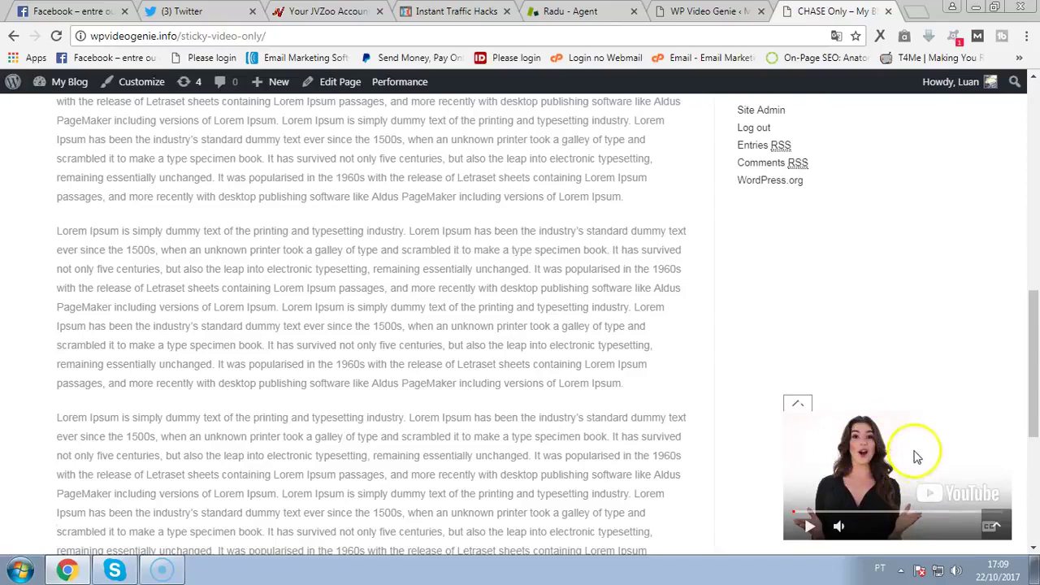
scroll(674, 395, "down", 3)
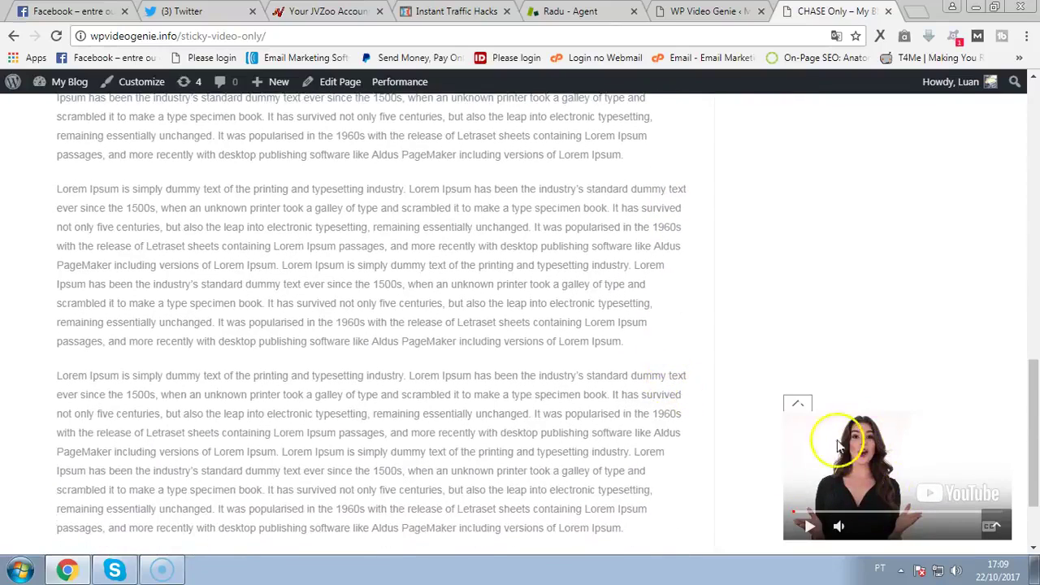
scroll(683, 445, "down", 1)
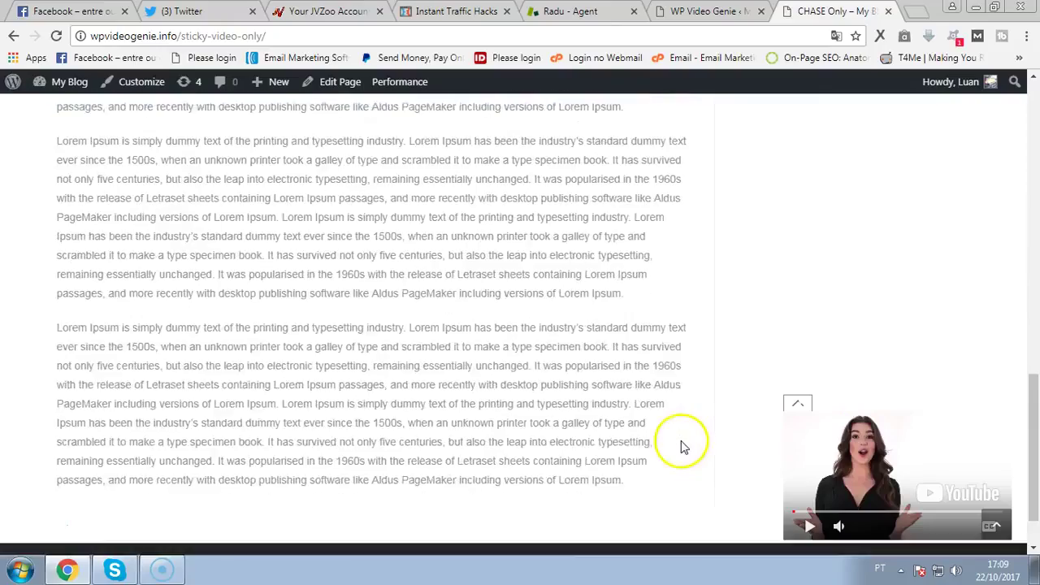
scroll(681, 444, "up", 3)
scroll(672, 442, "up", 5)
scroll(666, 443, "up", 5)
scroll(655, 441, "up", 5)
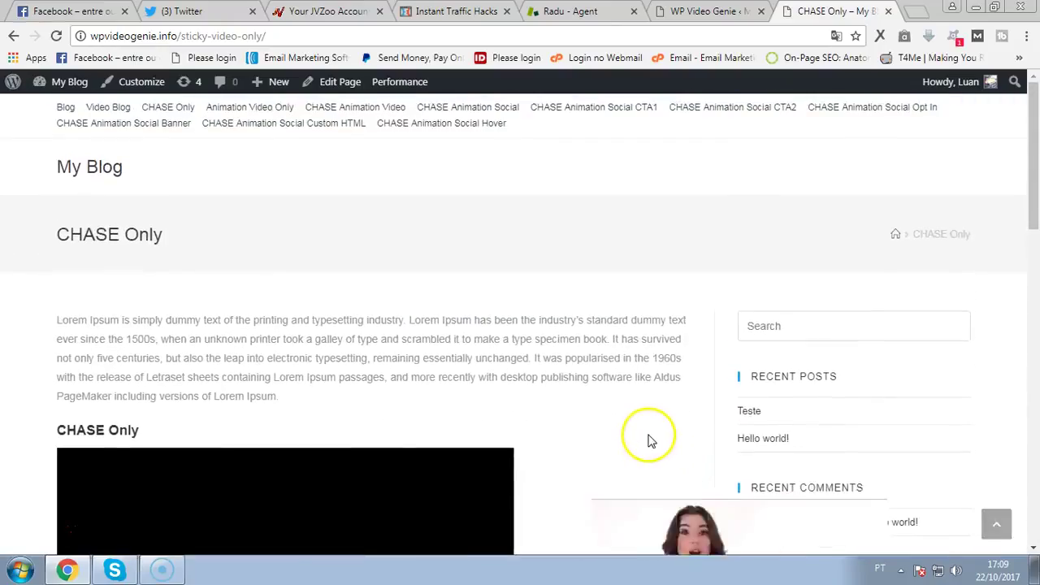
scroll(622, 413, "down", 1)
scroll(615, 399, "down", 2)
scroll(609, 346, "down", 2)
scroll(606, 346, "up", 3)
scroll(617, 358, "up", 2)
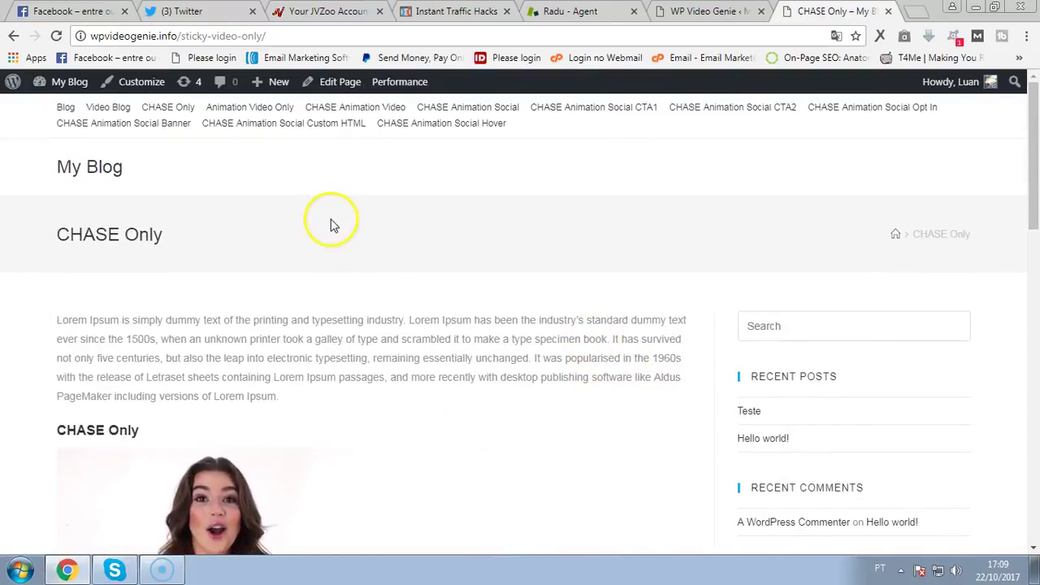
- Open the CHASE Animation Social post and play, then pause, its video
left_click(478, 116)
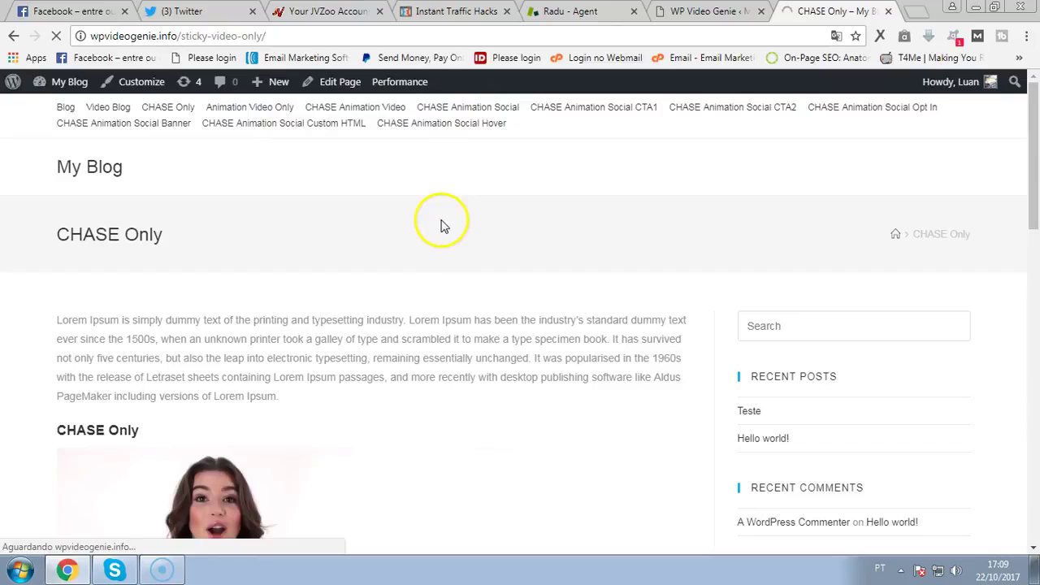
scroll(406, 250, "down", 2)
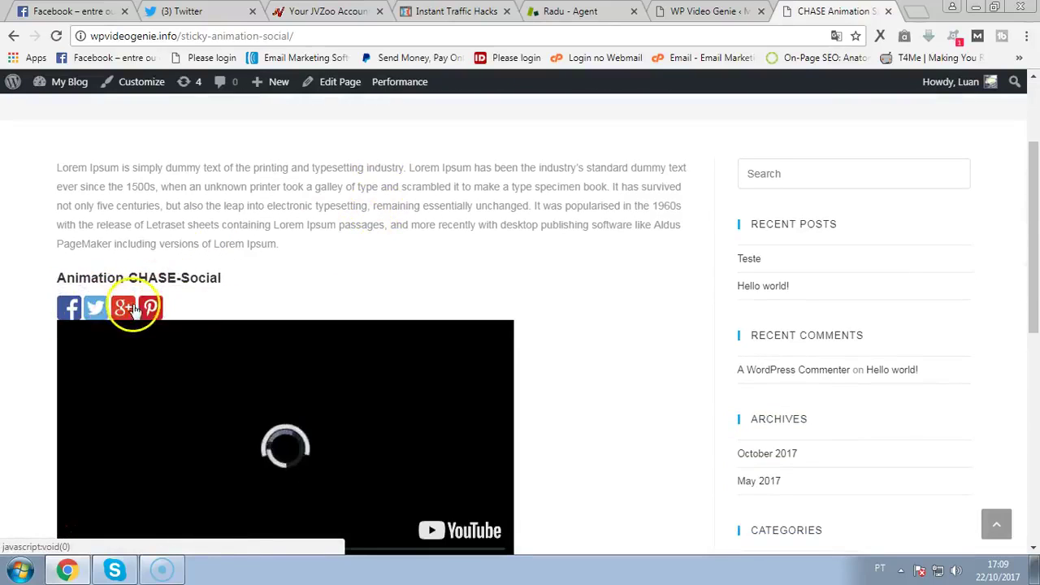
scroll(195, 285, "down", 1)
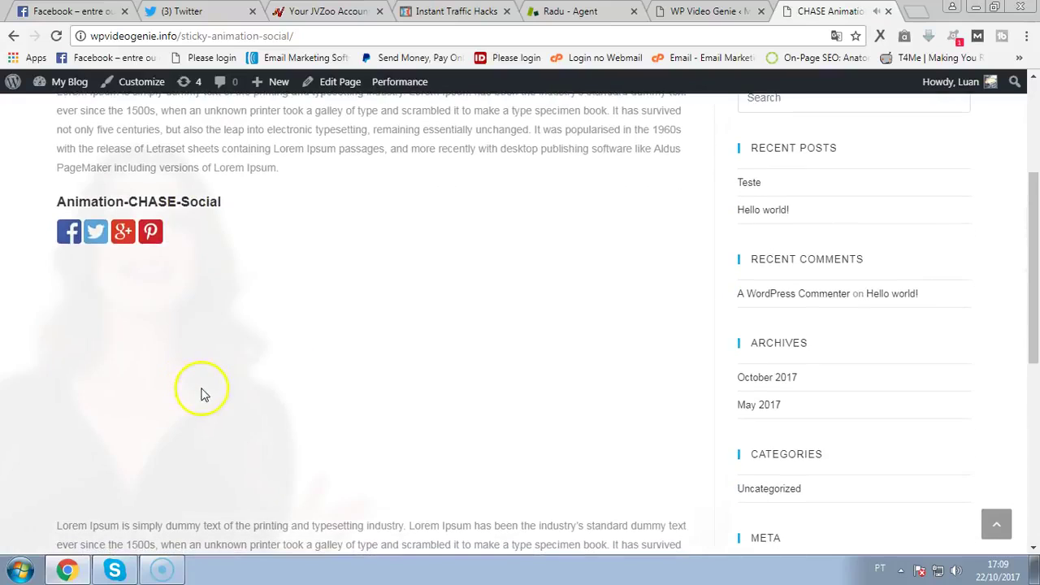
left_click(221, 382)
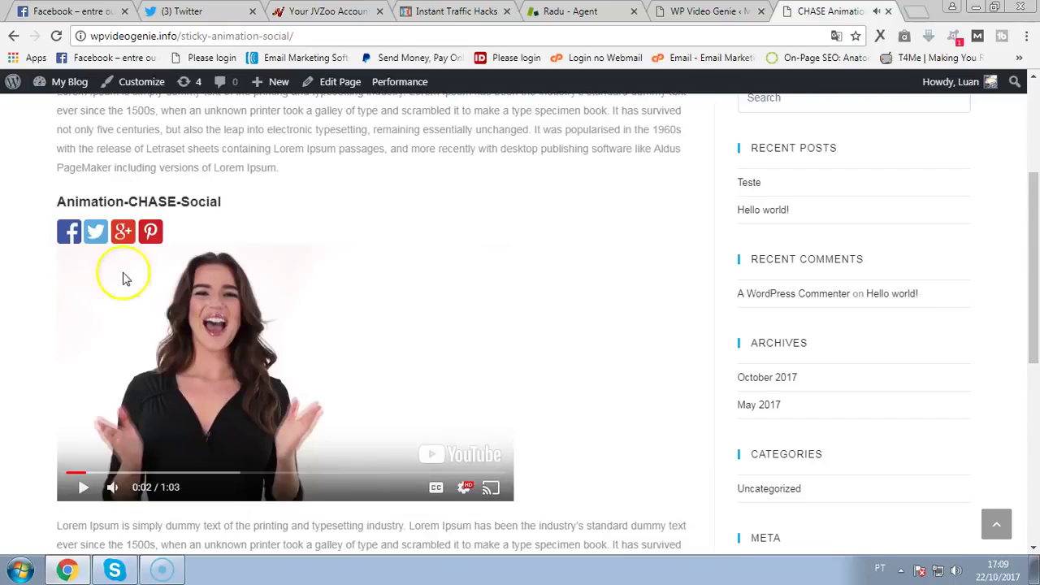
- Share the video to Twitter, then close the prefilled tweet window
left_click(94, 232)
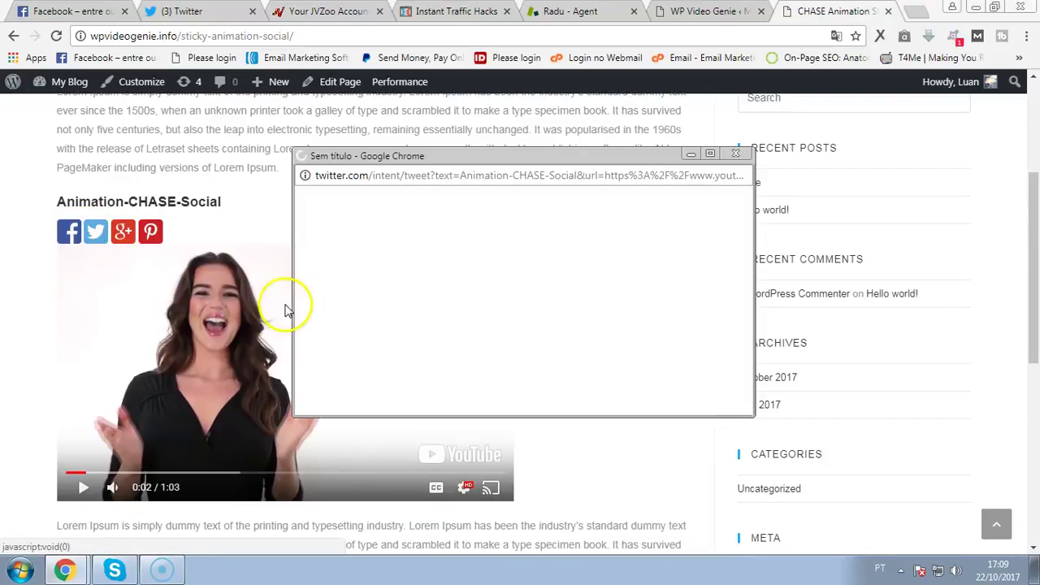
left_click(736, 153)
scroll(534, 230, "up", 3)
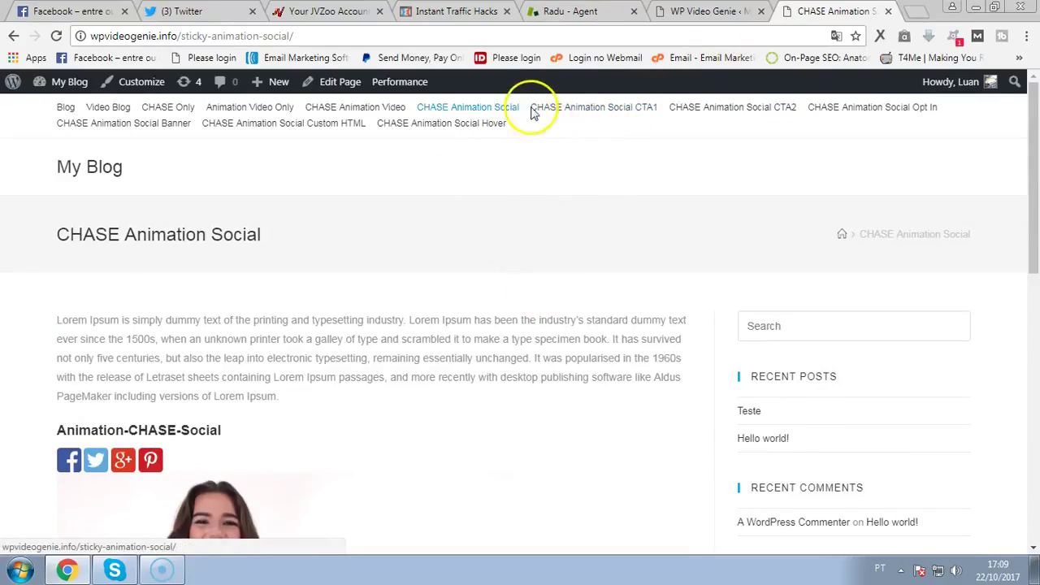
- Open the CHASE Animation Social CTA1 post and play its video until Buy Now appears at 0:08
left_click(558, 110)
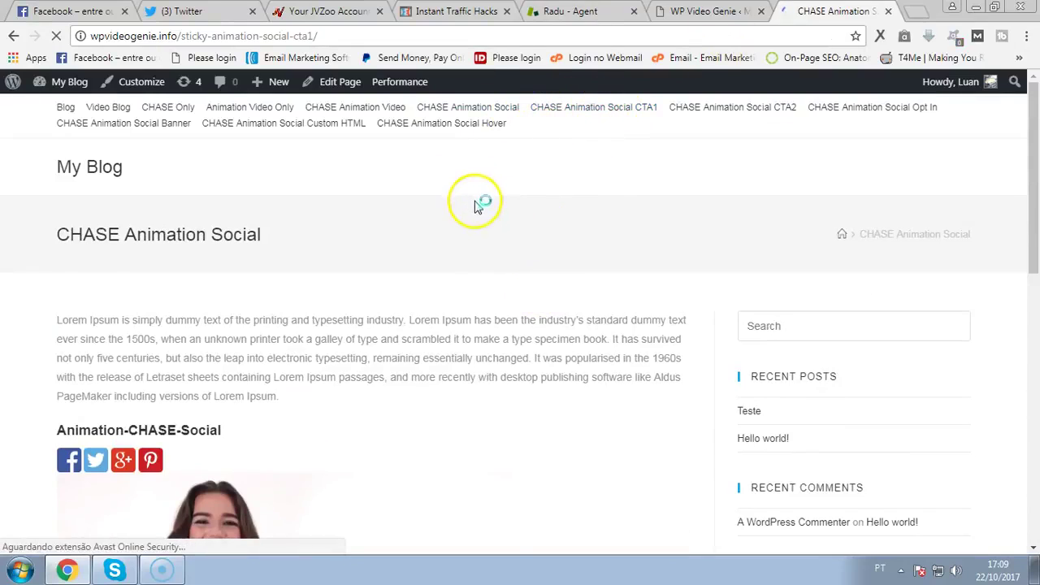
scroll(455, 228, "down", 1)
scroll(437, 235, "down", 1)
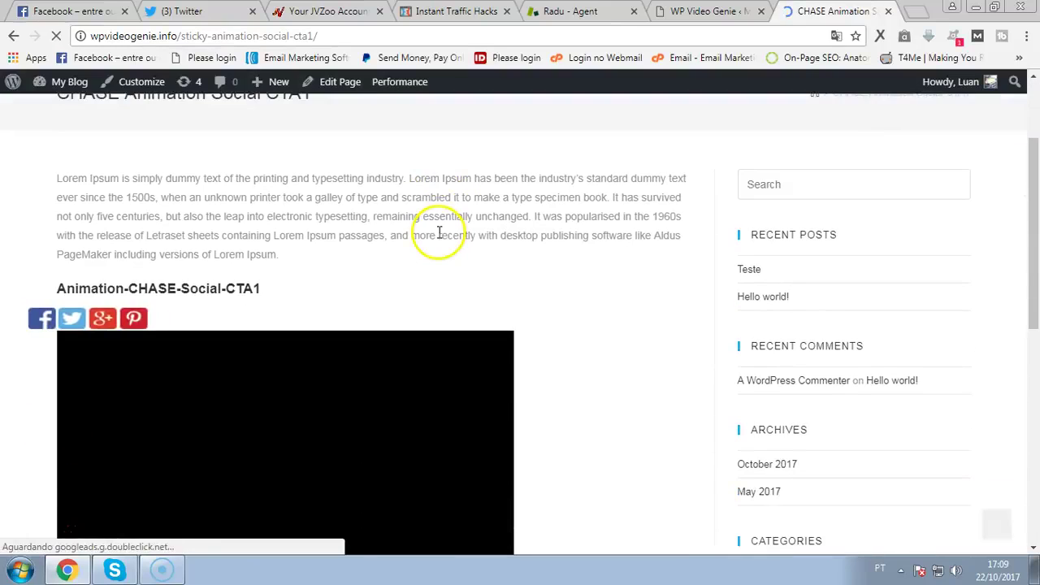
scroll(437, 236, "down", 1)
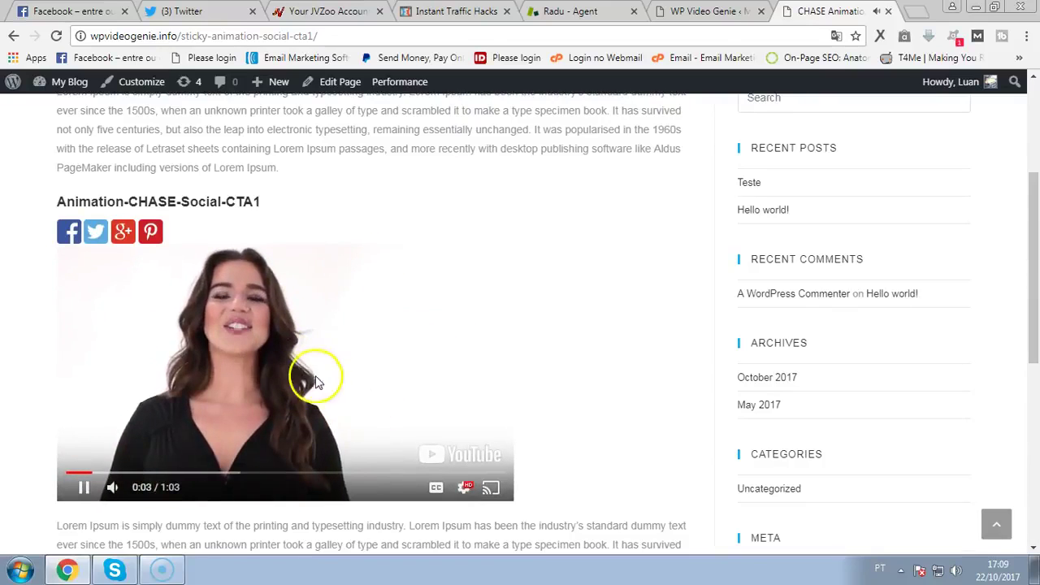
left_click(304, 355)
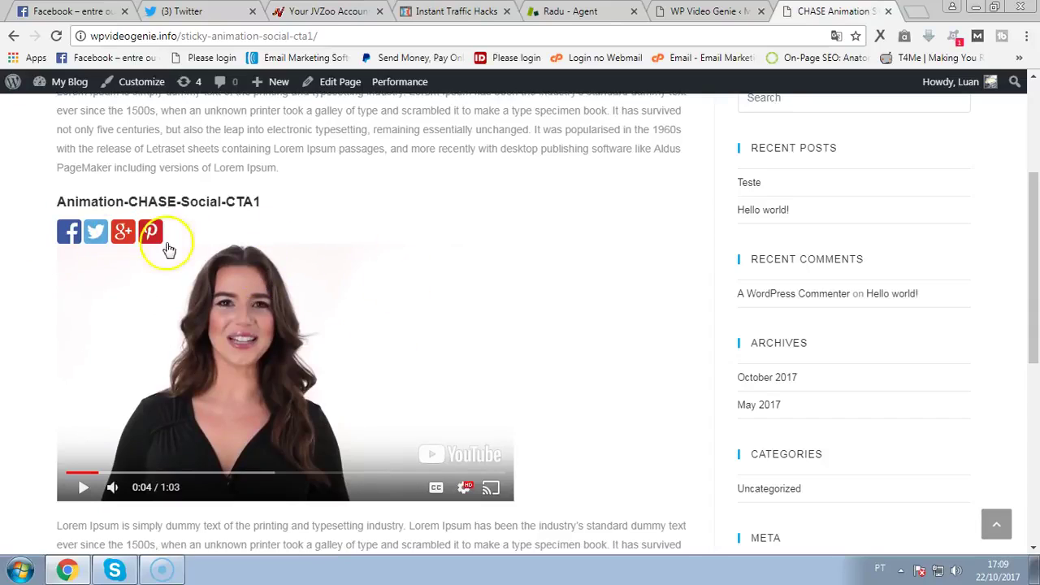
left_click(226, 351)
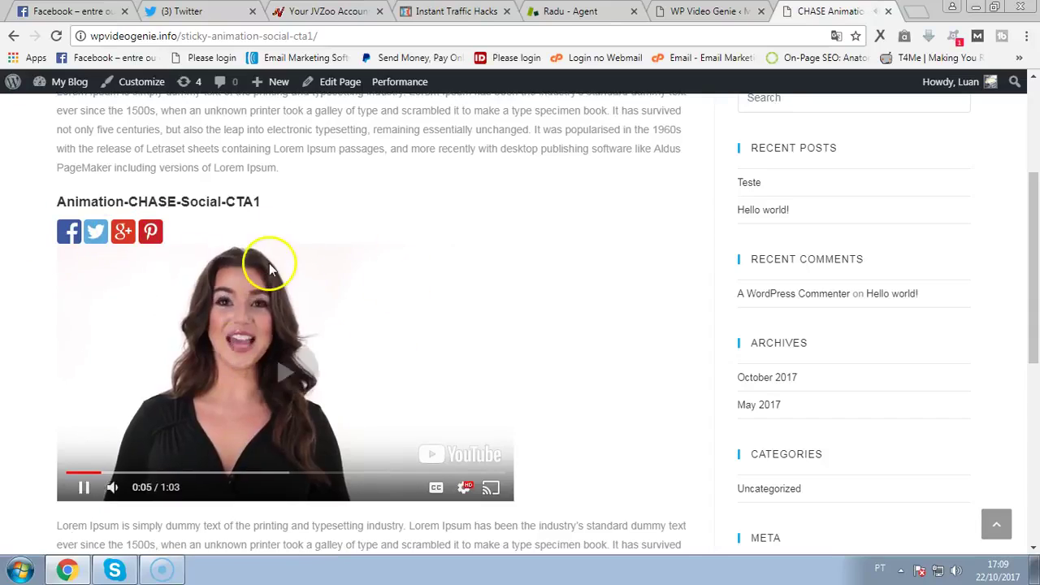
left_click(296, 297)
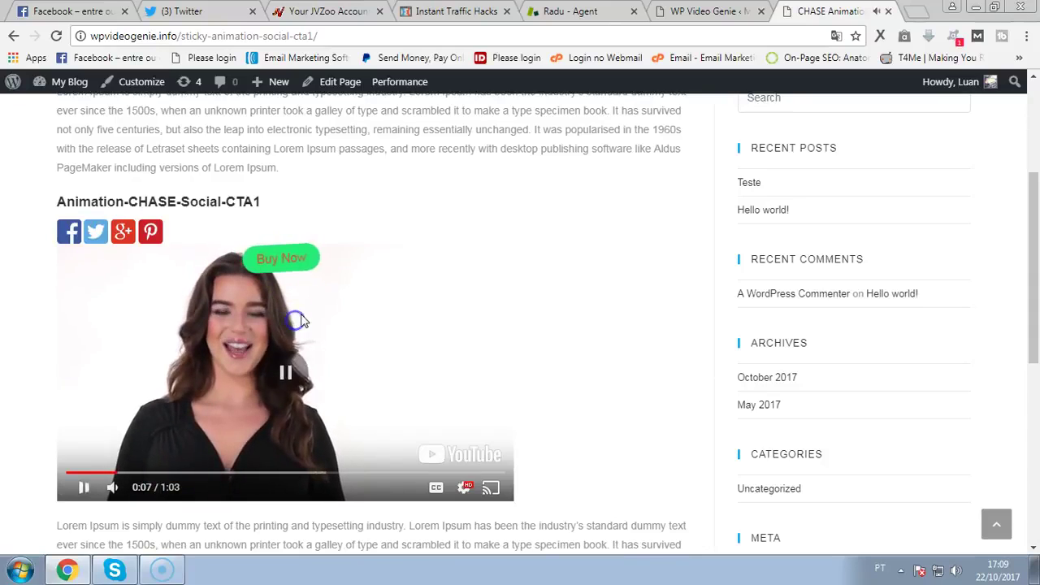
left_click(297, 273)
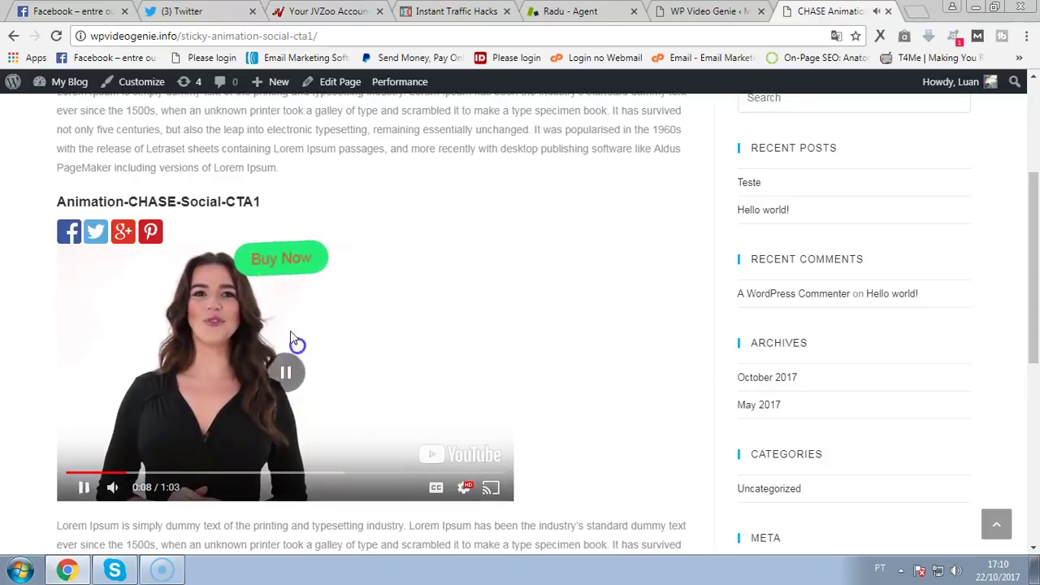
left_click(283, 266)
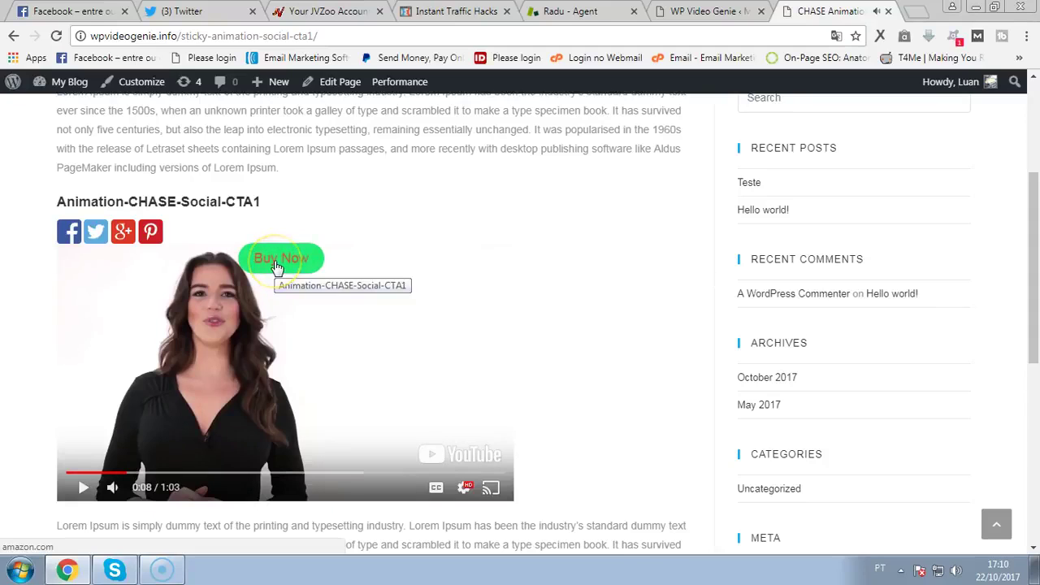
- Follow the Buy Now call-to-action to Amazon, then close that tab and return to the top
left_click(276, 265)
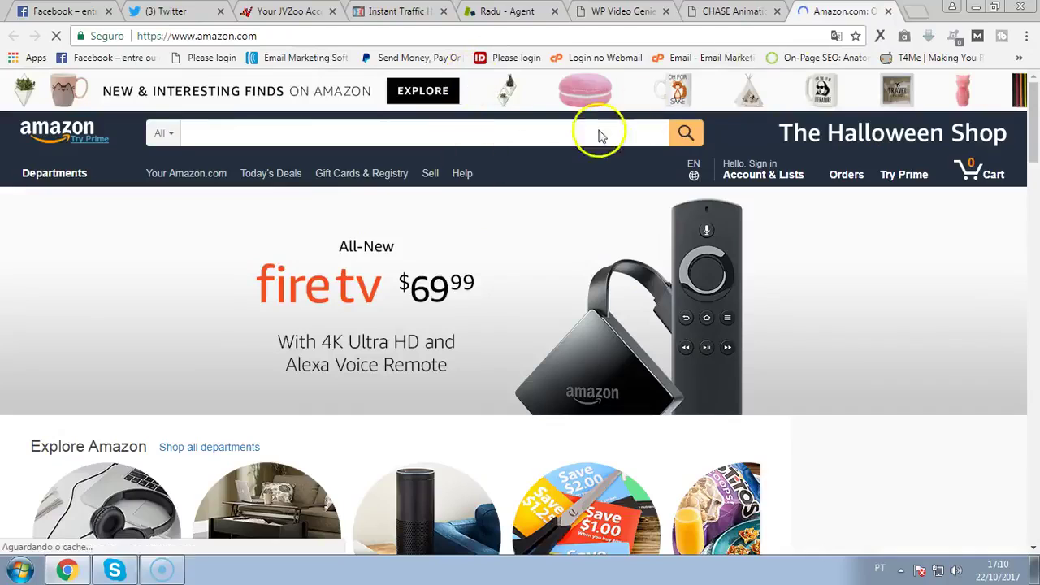
left_click(888, 11)
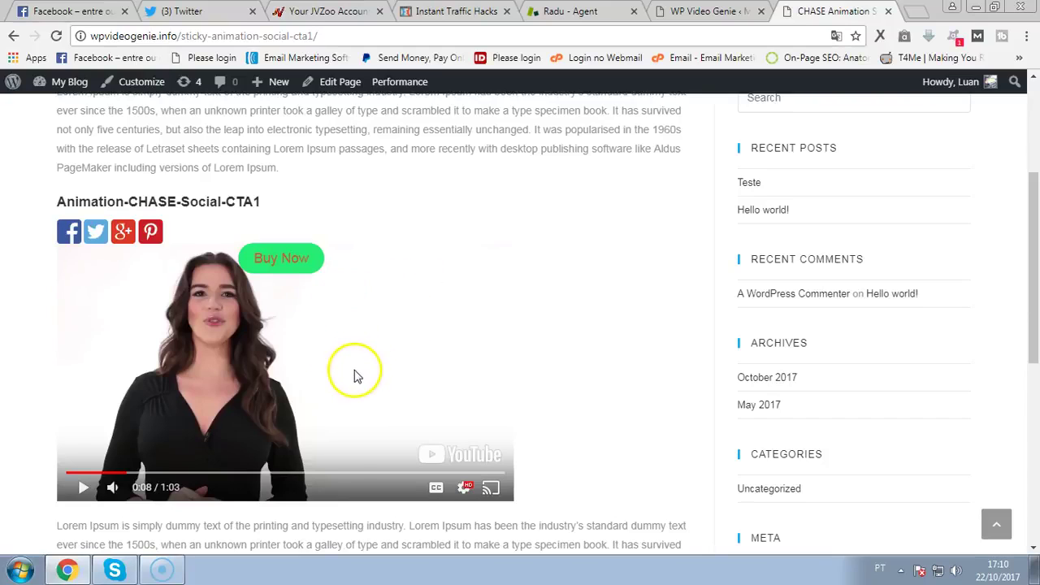
scroll(351, 379, "up", 3)
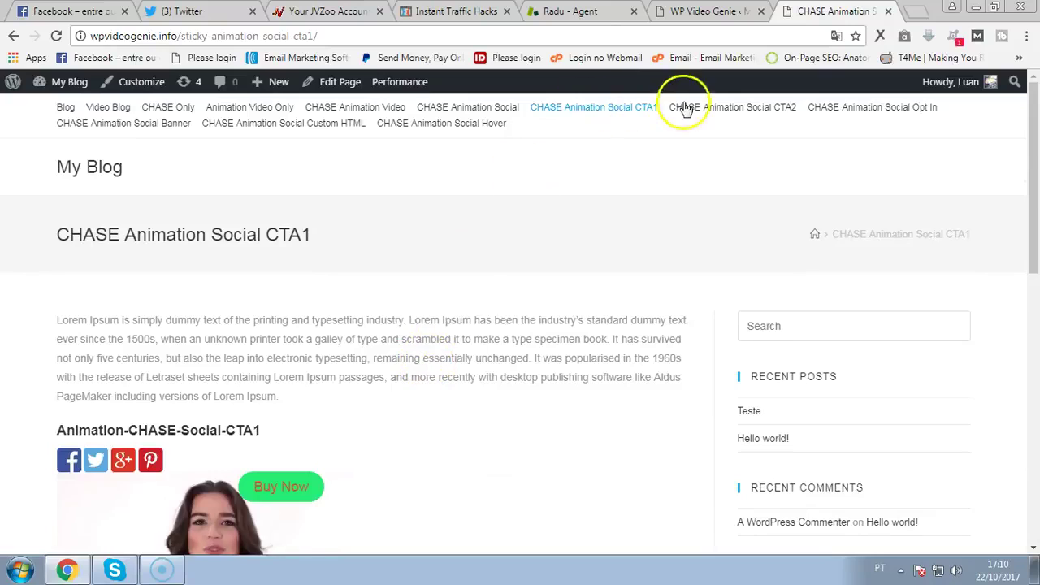
- Open the CHASE Animation Social Opt In post from the site menu
left_click(816, 112)
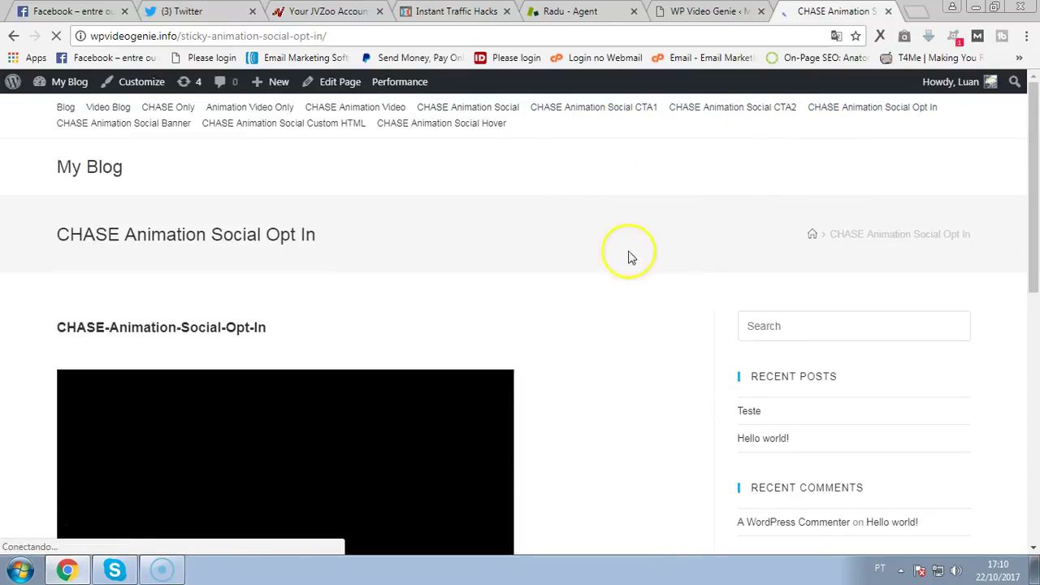
scroll(412, 245, "down", 4)
scroll(412, 242, "up", 1)
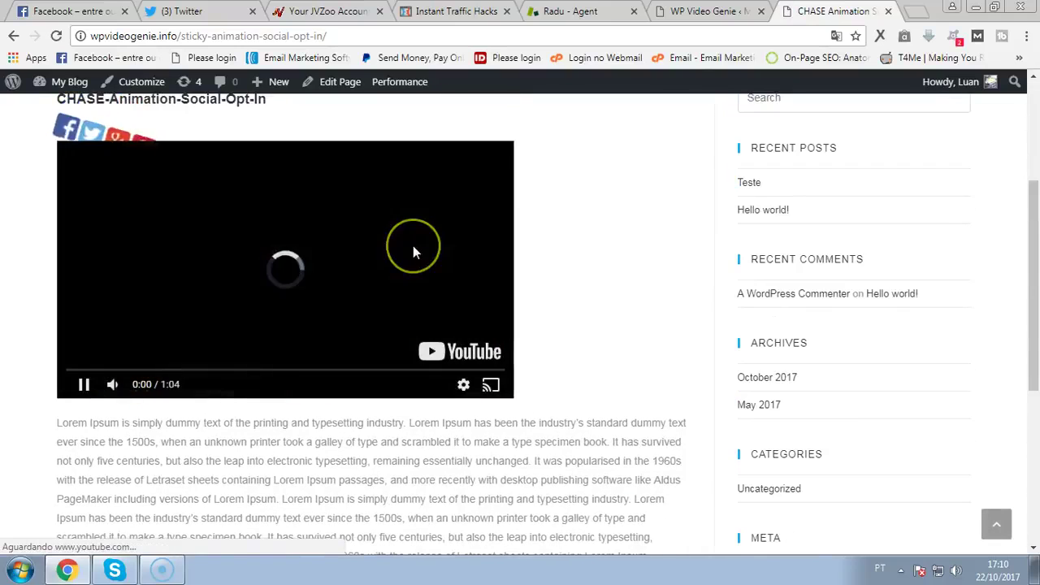
scroll(413, 247, "up", 1)
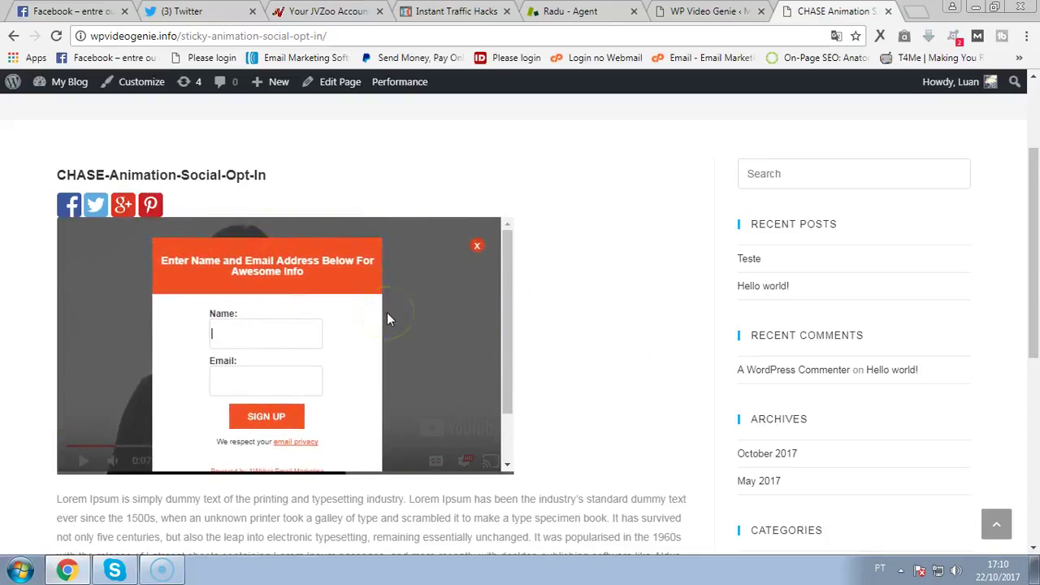
- Fill the video's opt-in form with a name and e-mail address, then close the form
type("luan")
key("Tab")
key("BackSpace")
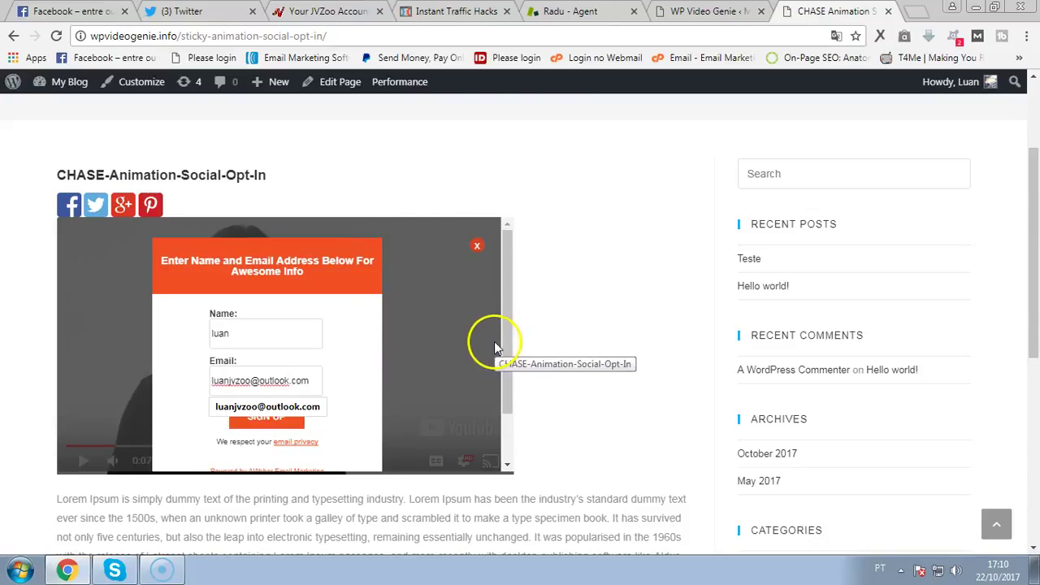
left_click(475, 244)
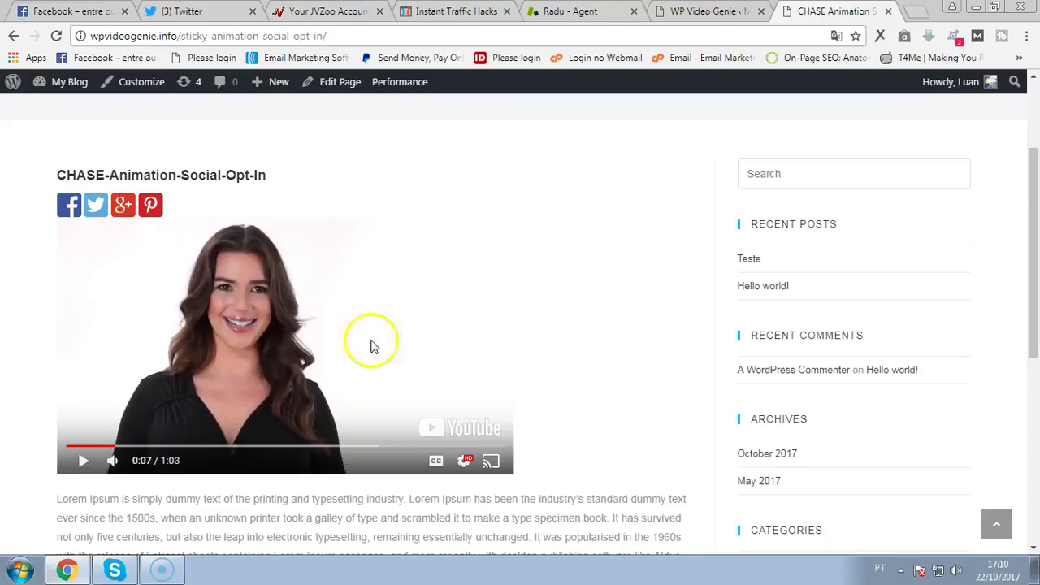
scroll(557, 294, "up", 1)
scroll(557, 294, "up", 3)
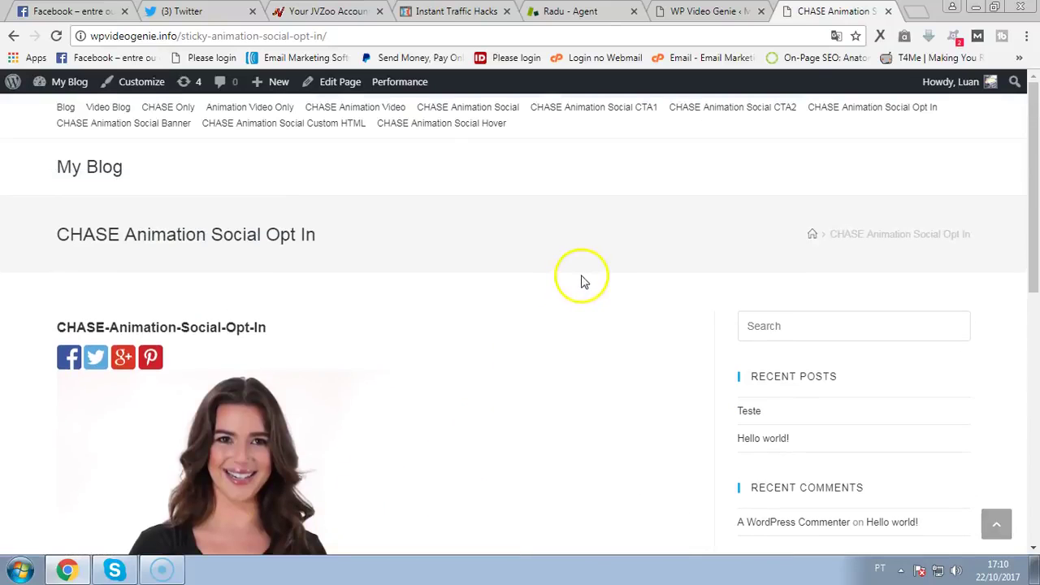
scroll(495, 221, "down", 2)
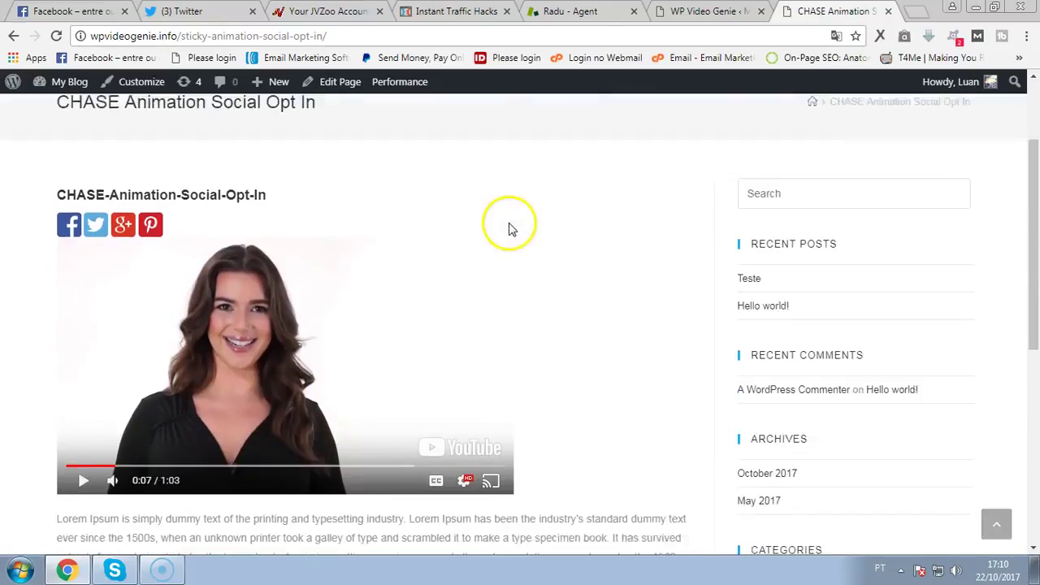
scroll(610, 268, "up", 2)
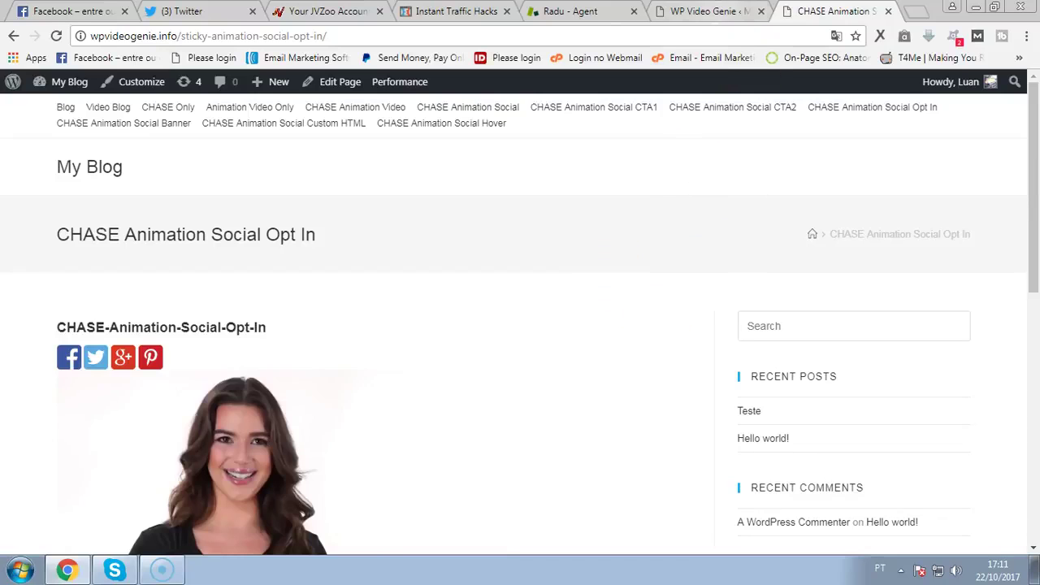
- Return to Add New Shortcode, close the demo tab, and enter the title 'Luan Test 123'
left_click(707, 11)
left_click(886, 13)
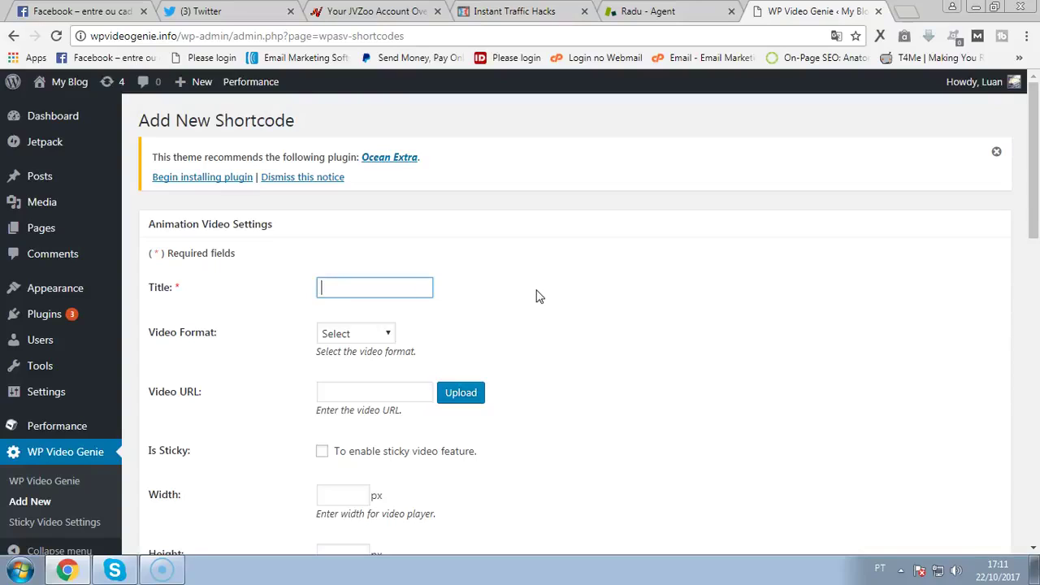
left_click(392, 290)
type("Luan Test 123")
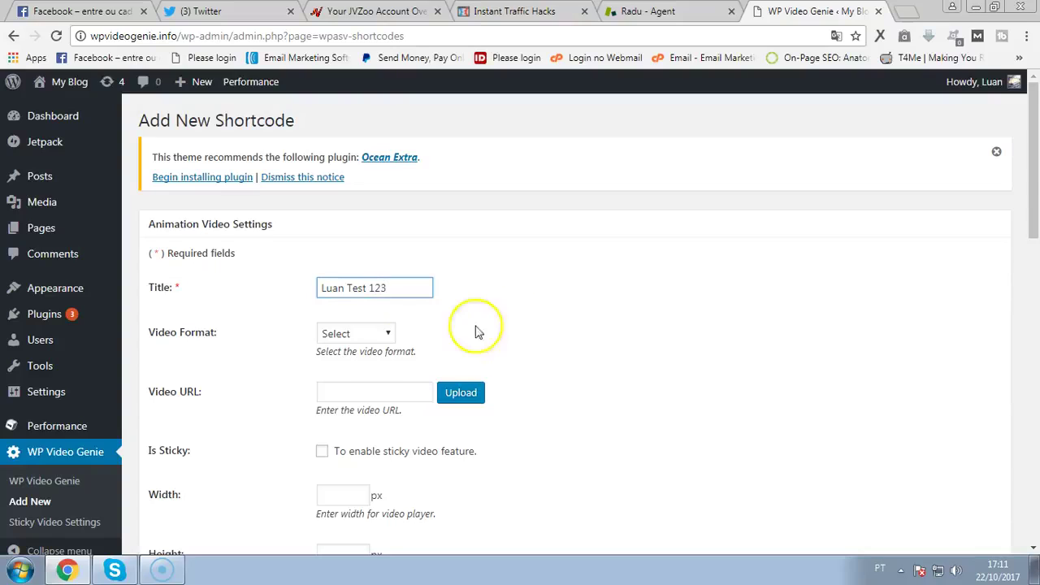
- Set the video format to Youtube and enter the YouTube video URL
left_click(388, 334)
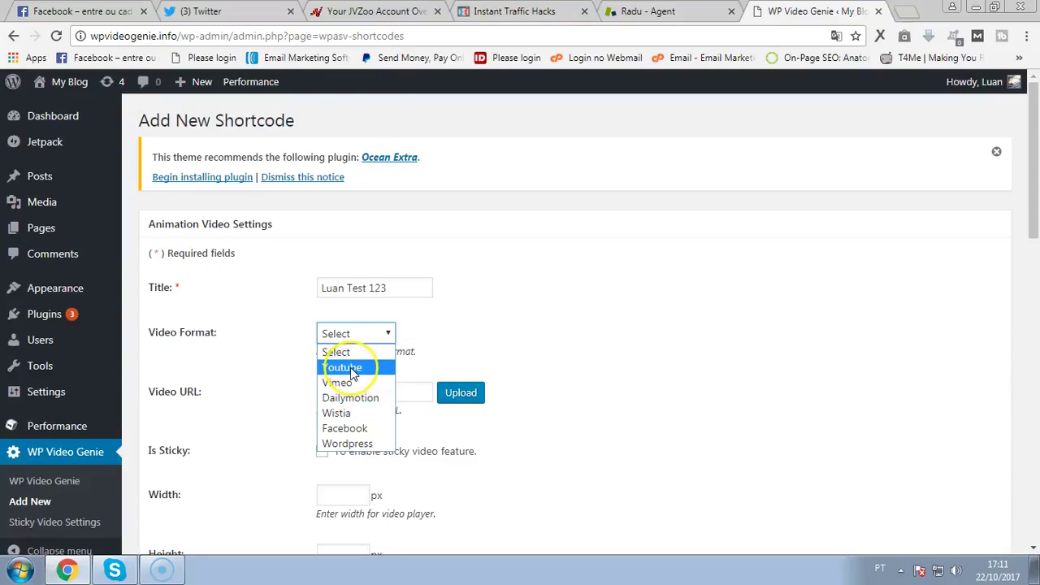
left_click(351, 372)
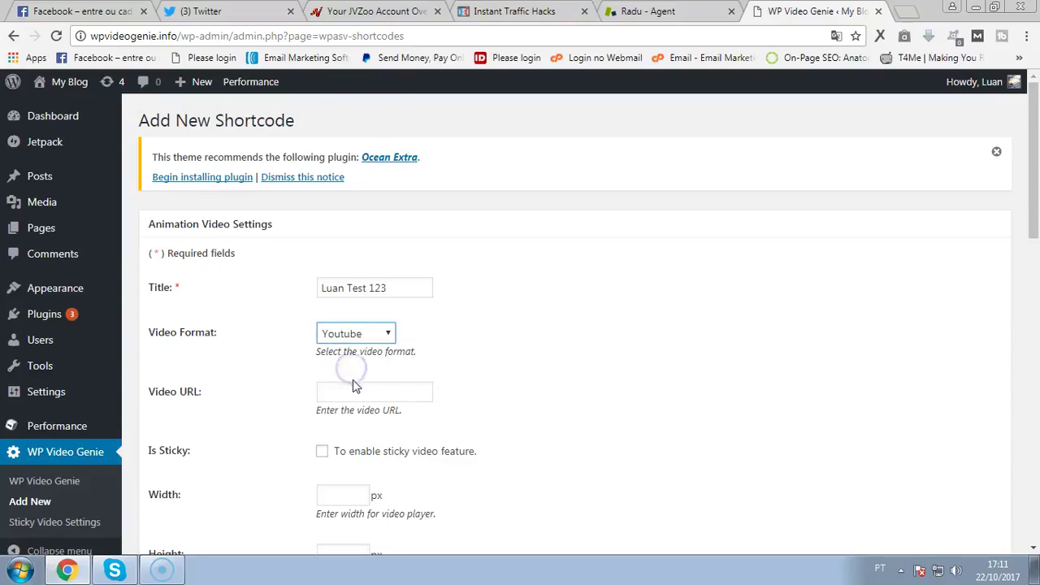
left_click(451, 410)
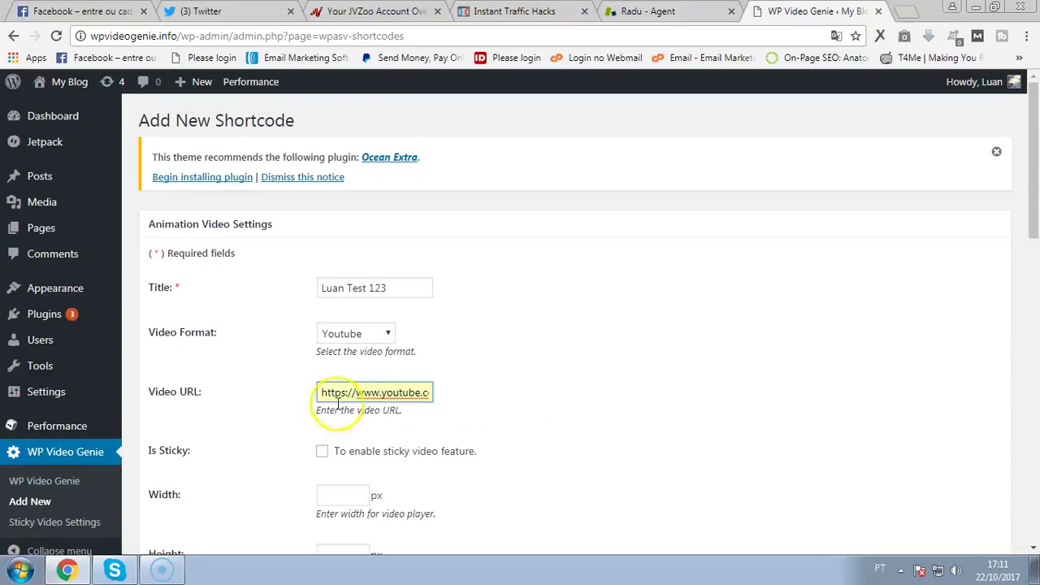
left_click_drag(321, 390, 442, 395)
left_click(371, 402)
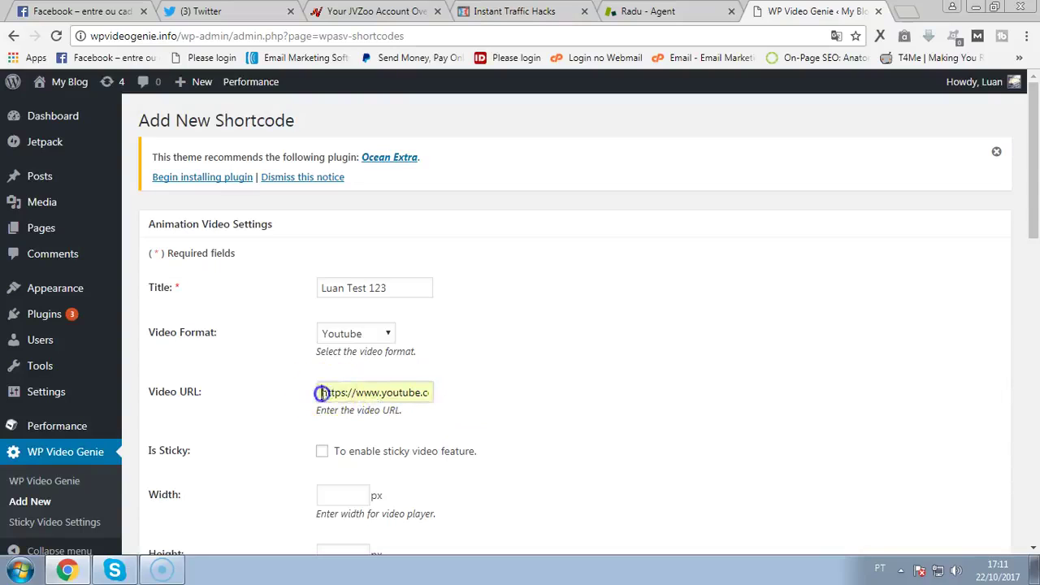
left_click_drag(344, 395, 534, 394)
left_click(535, 394)
scroll(535, 394, "down", 1)
scroll(540, 398, "down", 1)
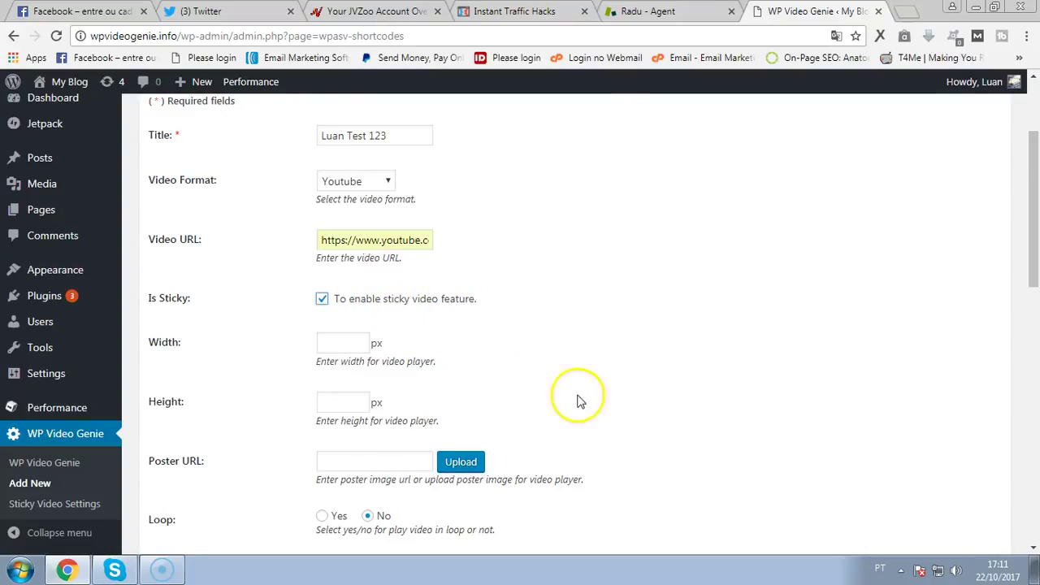
- Set the player width to 640 and height to 360 px
left_click(322, 344)
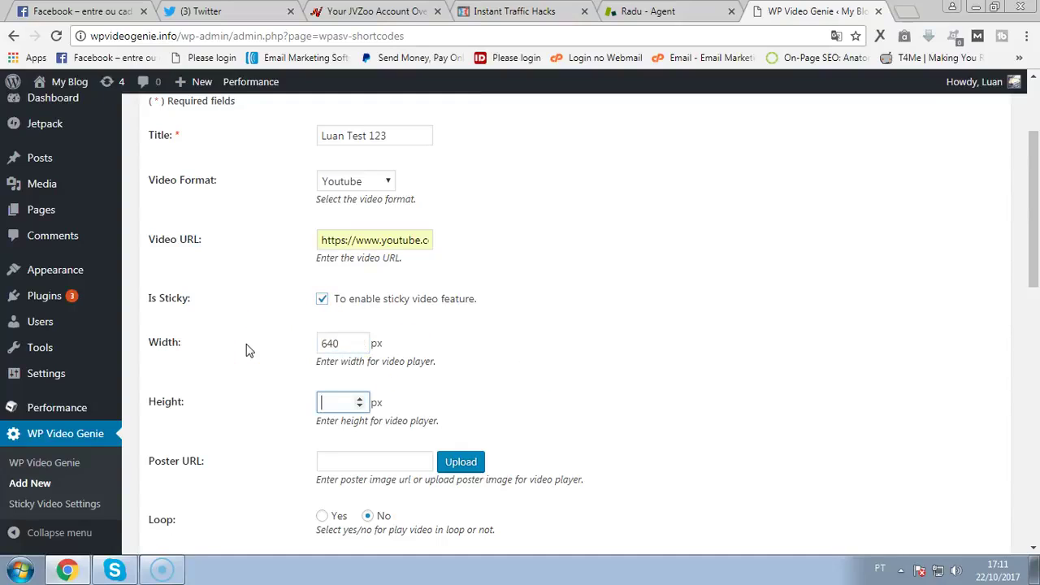
type("360")
scroll(250, 351, "down", 2)
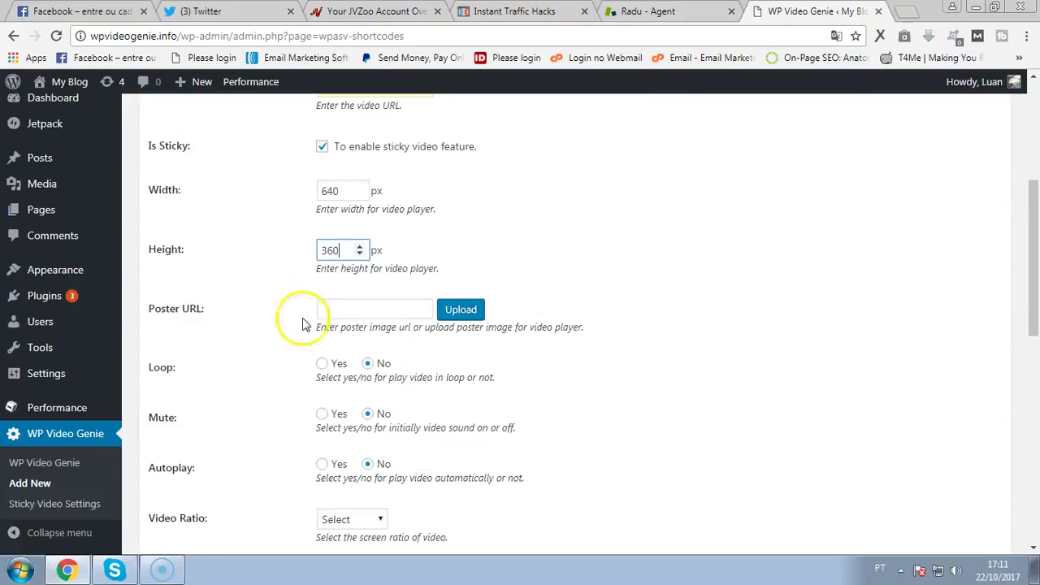
left_click(390, 310)
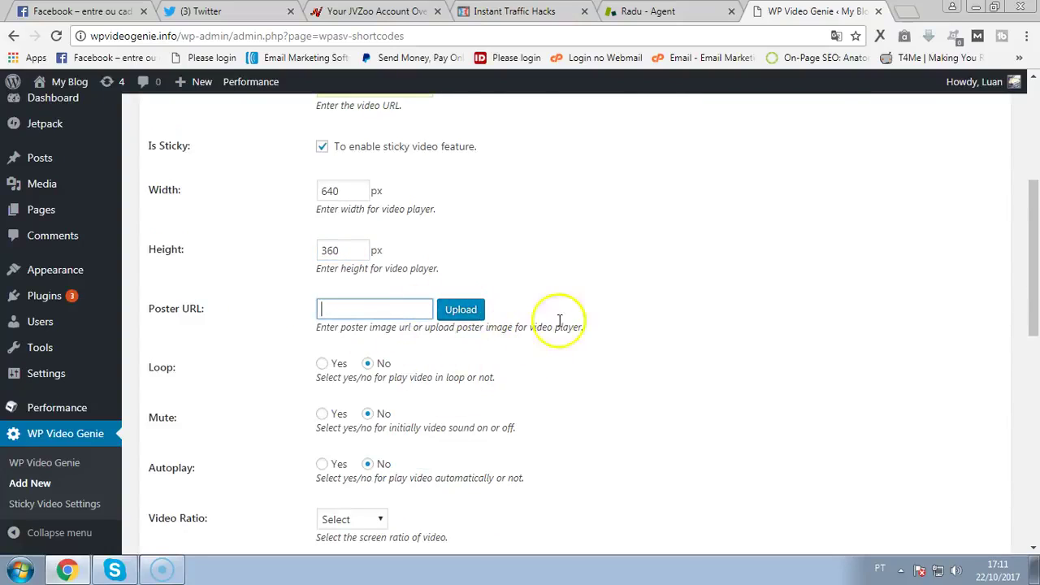
scroll(500, 307, "down", 1)
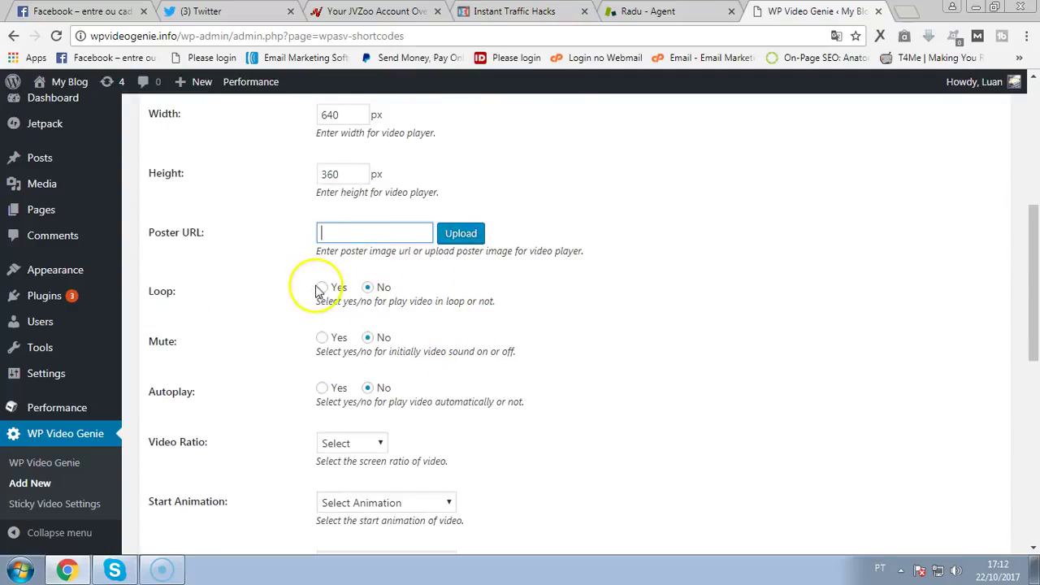
scroll(328, 291, "down", 1)
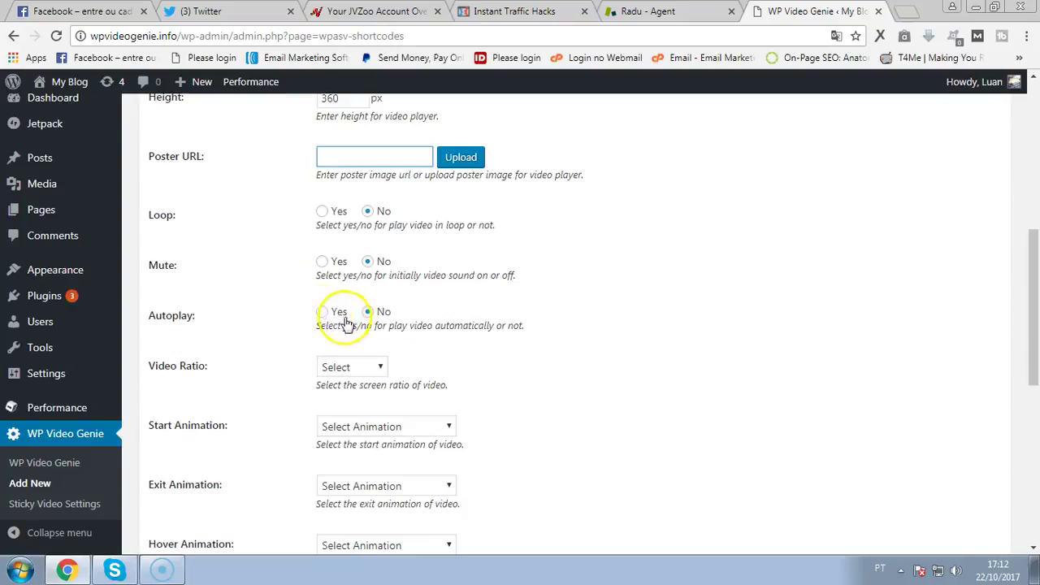
left_click(322, 312)
left_click(367, 312)
scroll(363, 324, "down", 1)
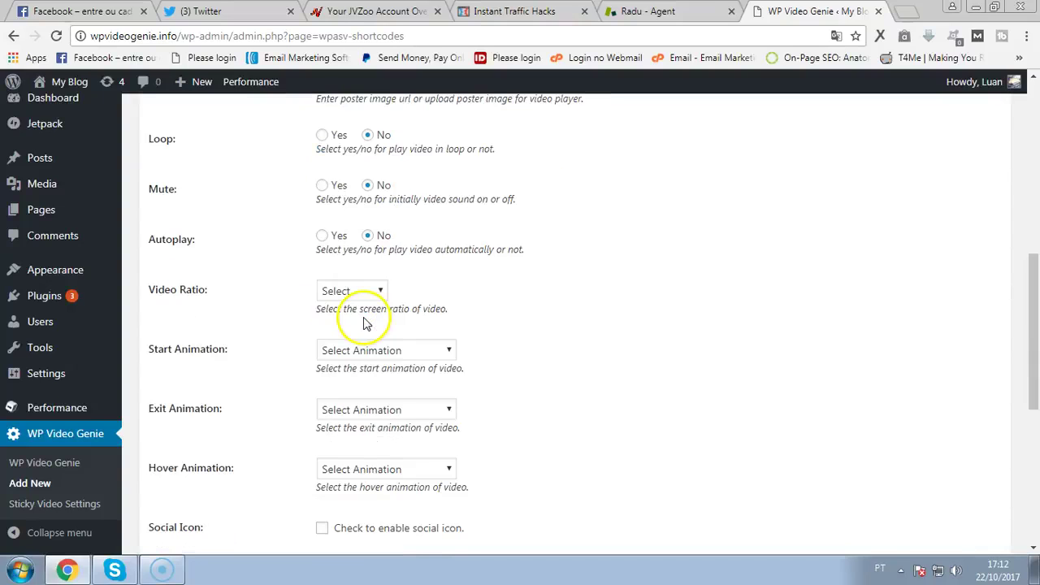
- Set the video ratio to 16 : 9
left_click(360, 292)
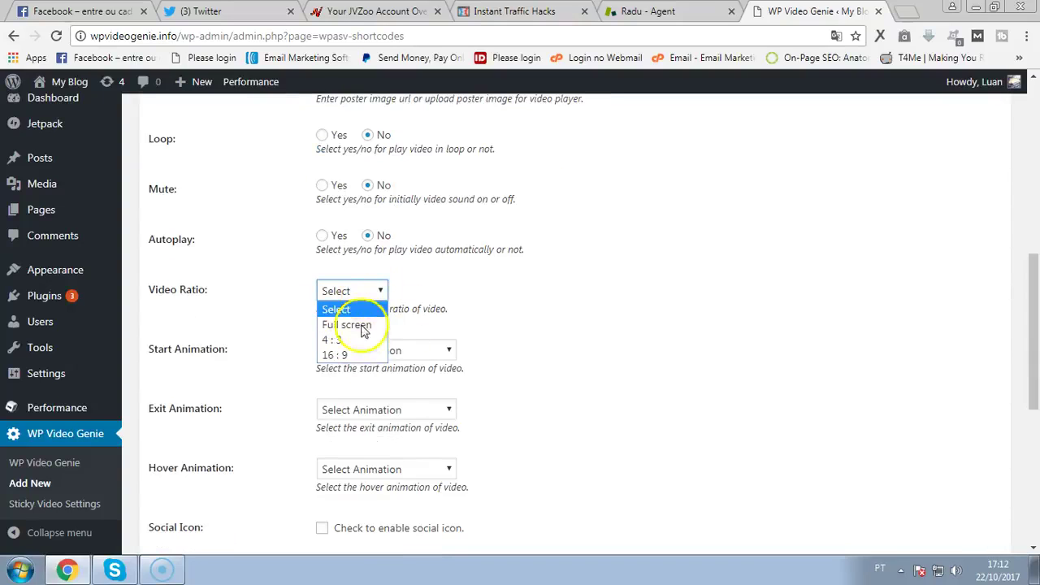
left_click(349, 355)
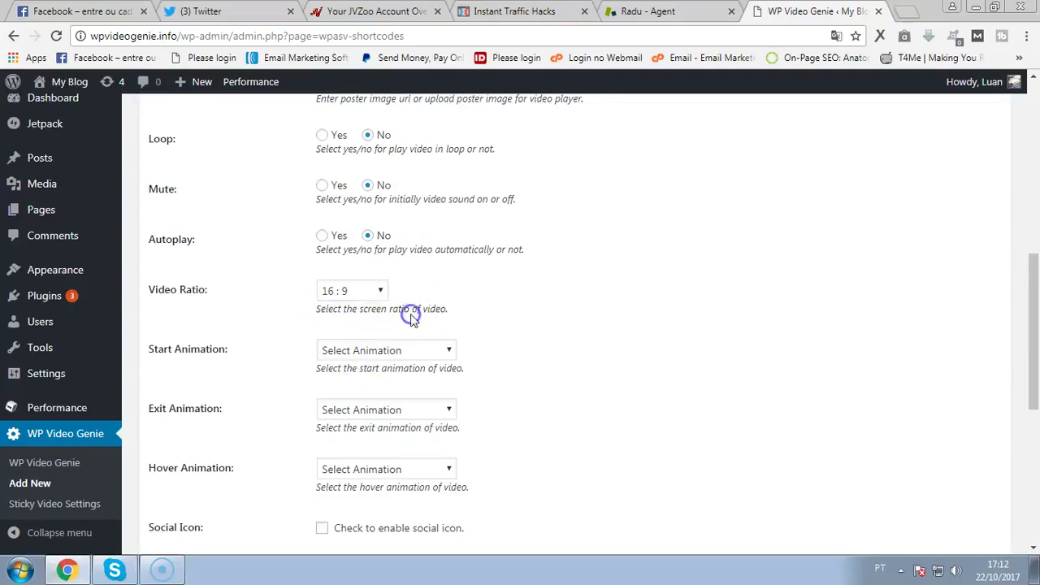
scroll(412, 317, "down", 1)
left_click(405, 274)
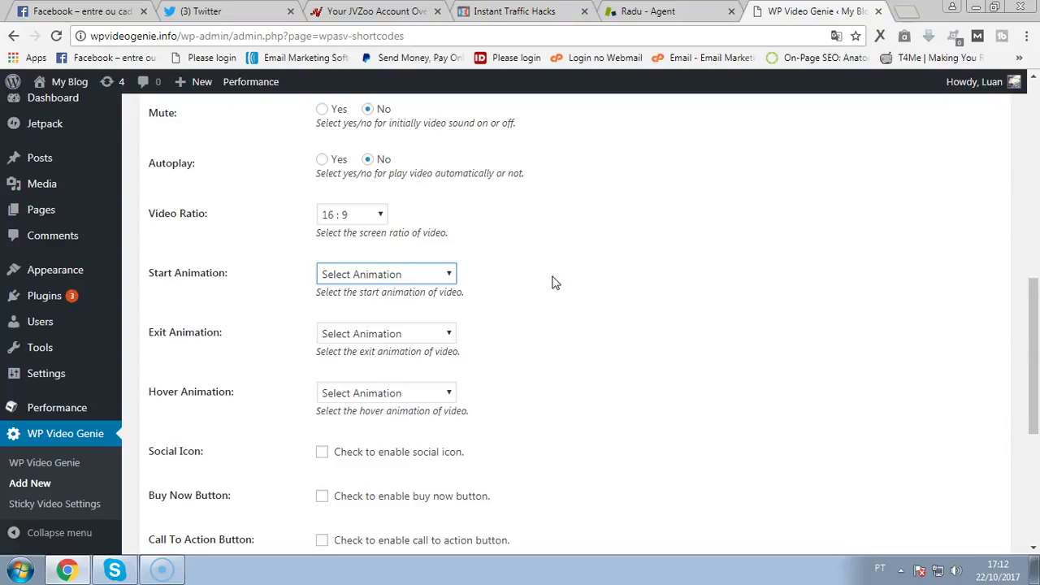
- Choose Magic as the Start Animation and close the Exit Animation list without choosing
left_click(358, 275)
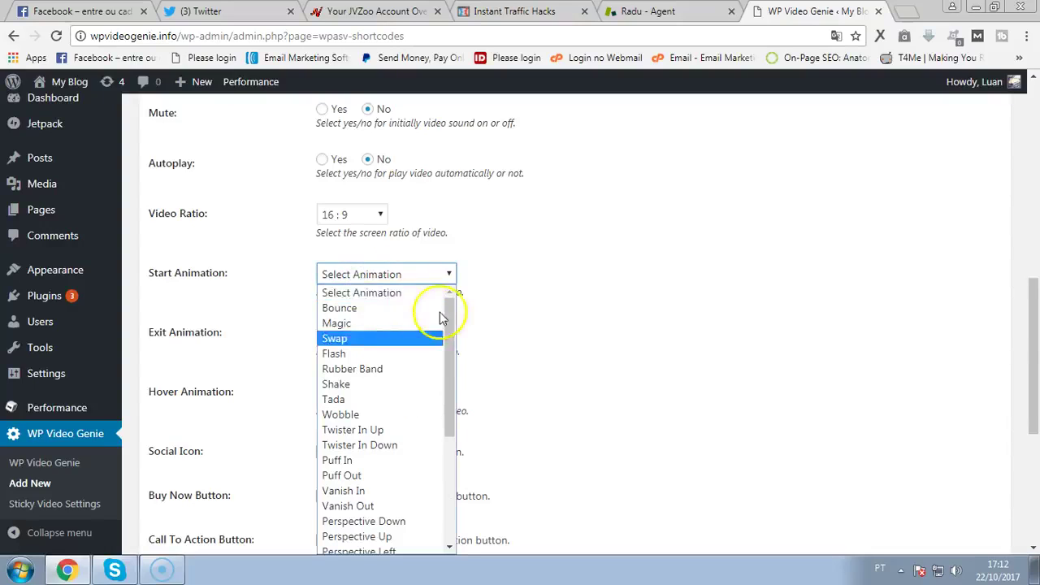
scroll(395, 314, "down", 4)
scroll(395, 411, "down", 1)
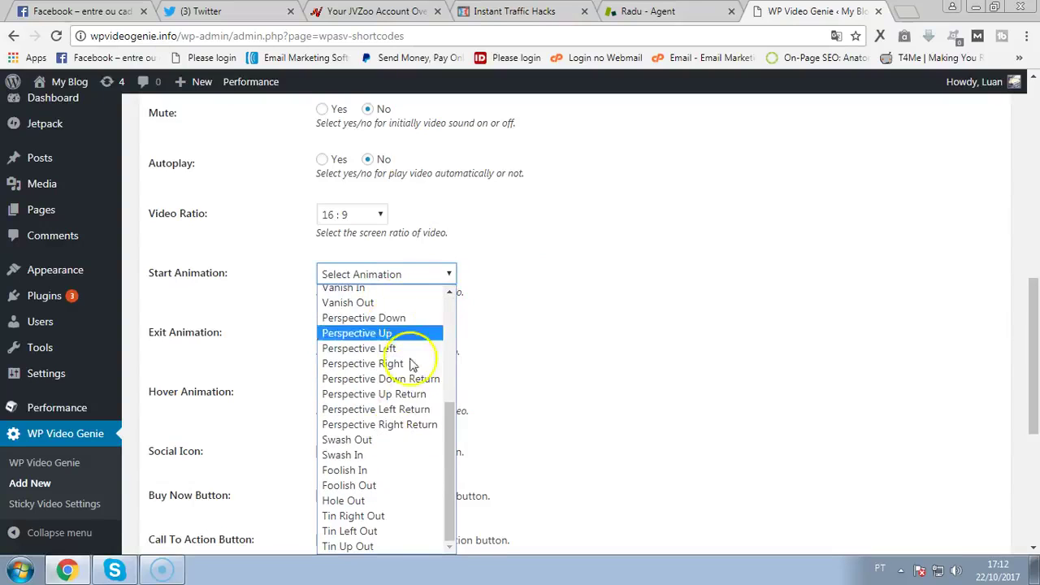
scroll(394, 406, "up", 5)
left_click(395, 323)
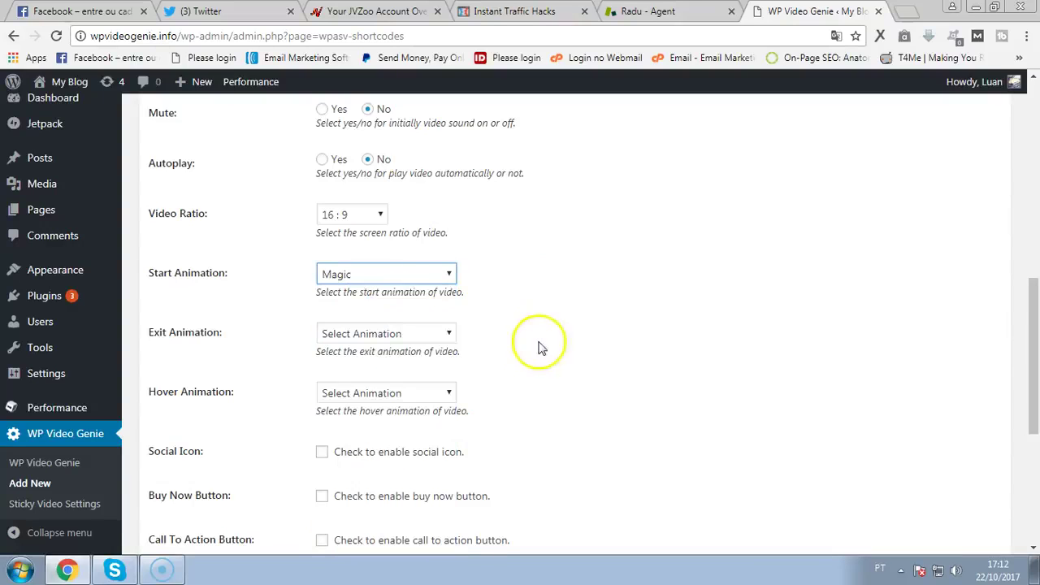
left_click(424, 335)
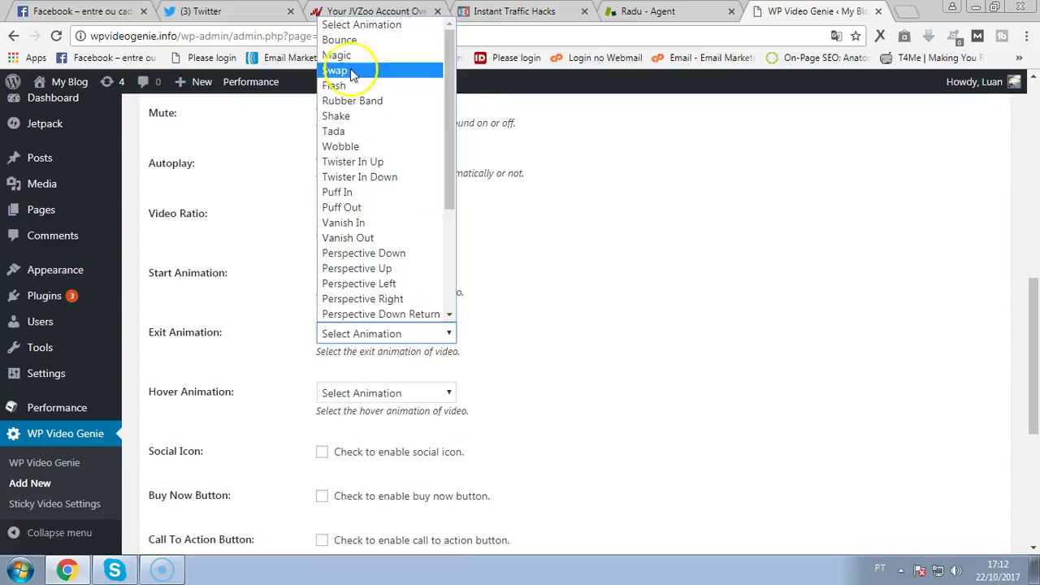
left_click(370, 25)
scroll(458, 304, "down", 1)
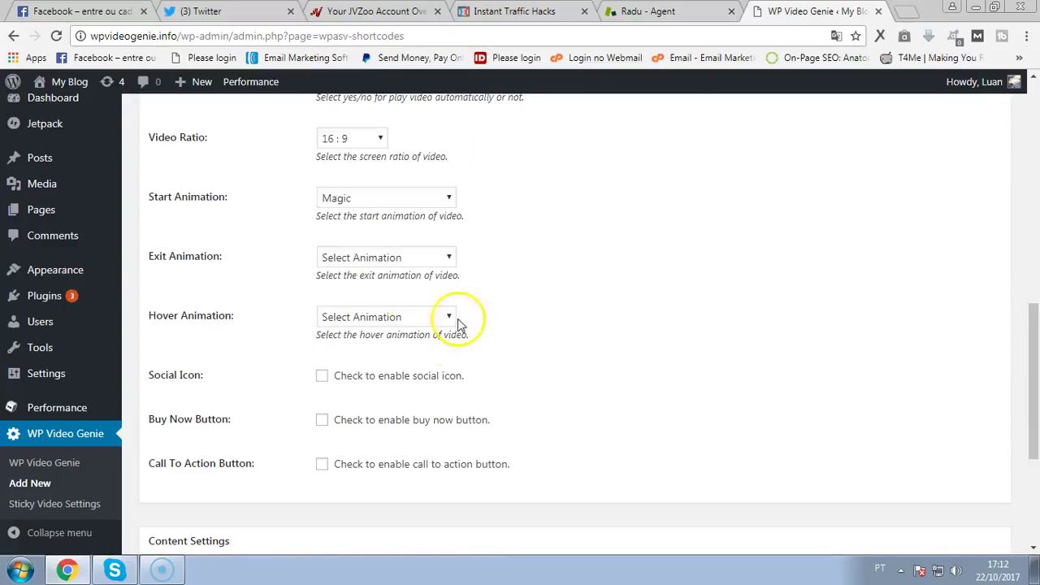
scroll(370, 360, "down", 1)
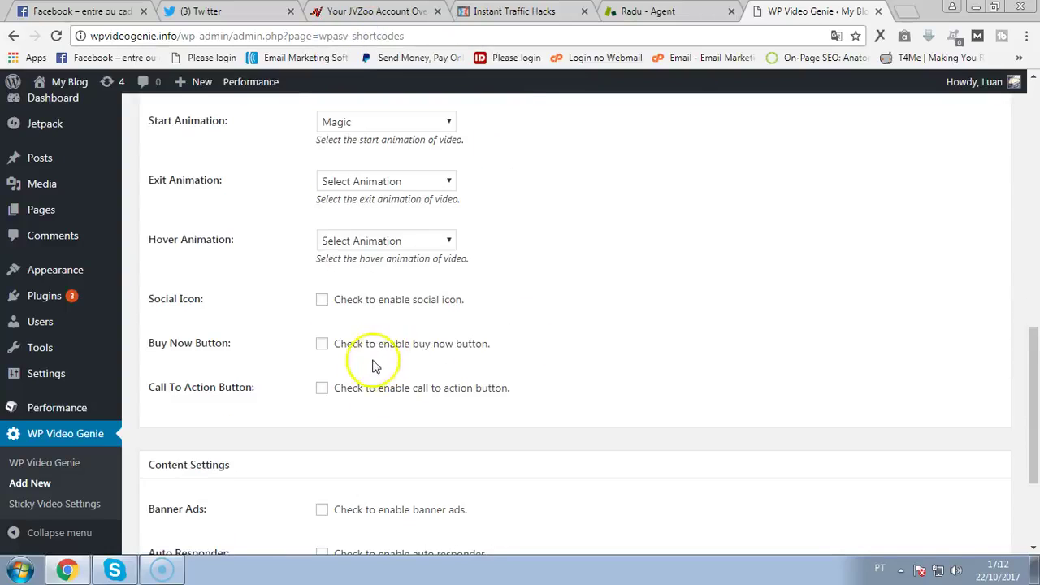
- Enable the Social Icon share option for the video
left_click(322, 300)
left_click(404, 323)
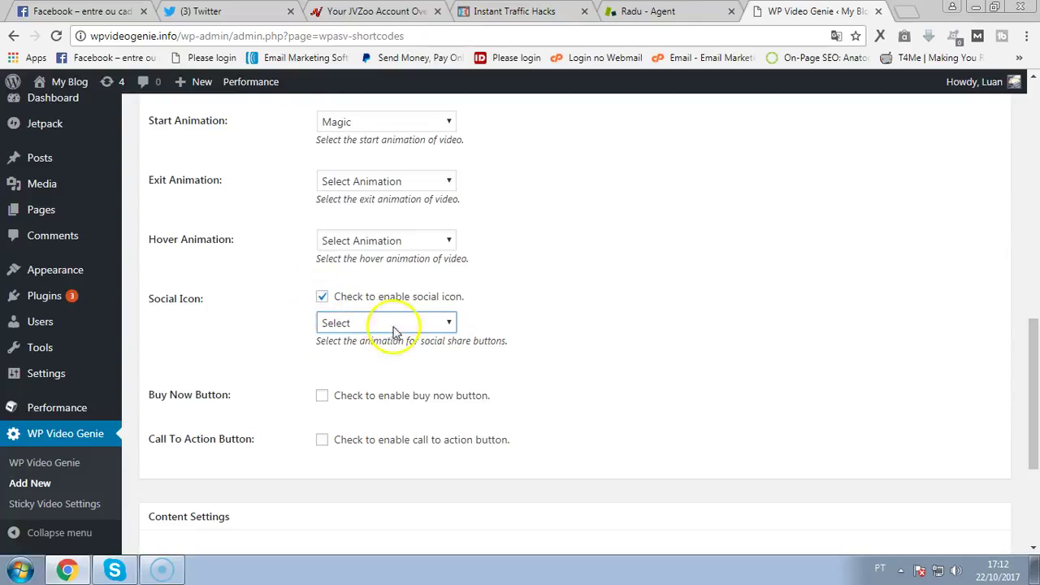
left_click(558, 384)
scroll(558, 385, "down", 1)
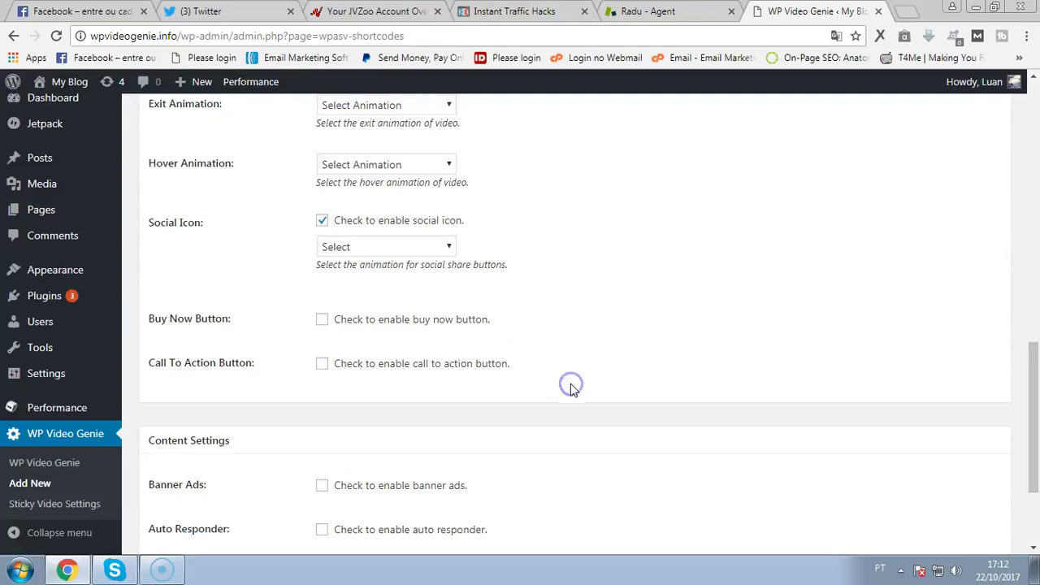
- Enable the Buy Now Button, inspect its text and link fields, then disable it again
left_click(323, 320)
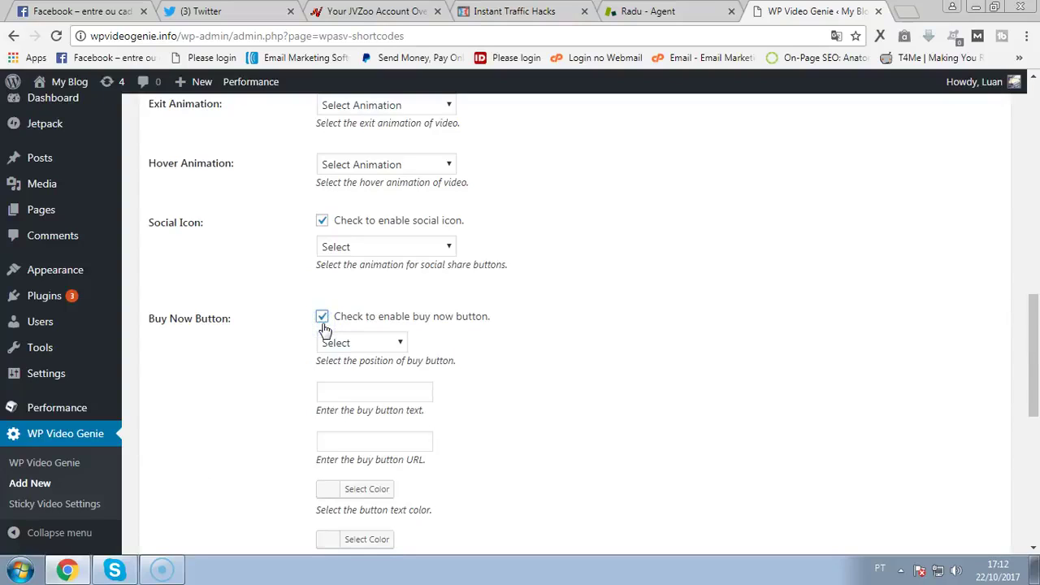
scroll(329, 311, "down", 1)
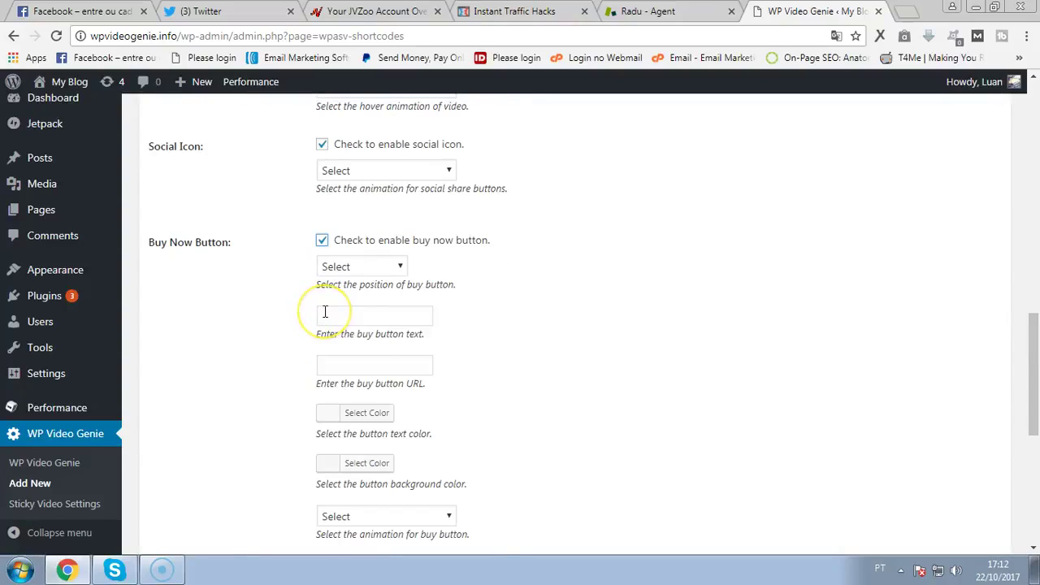
scroll(324, 312, "down", 1)
left_click(384, 243)
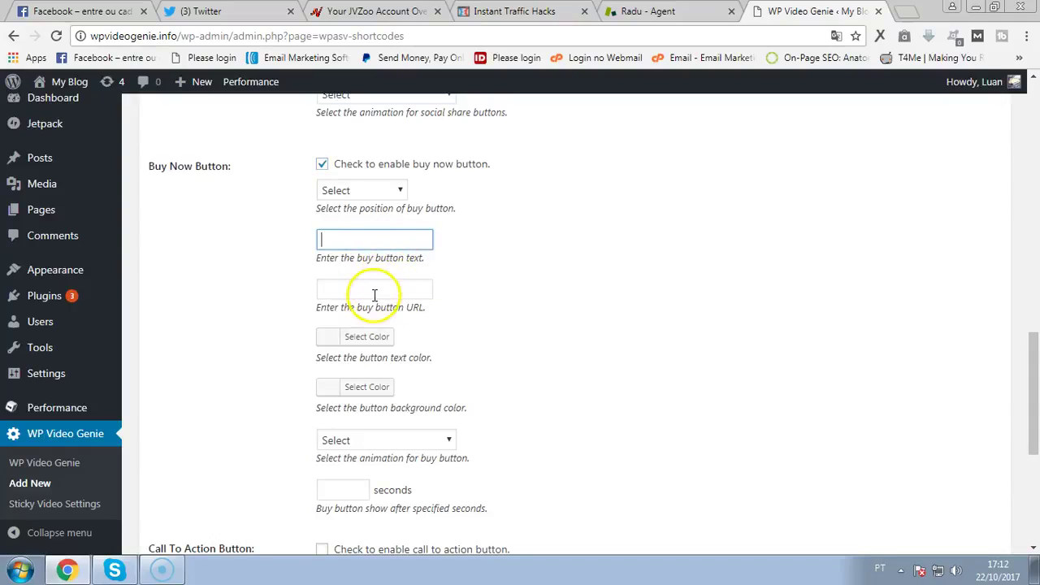
left_click(375, 294)
scroll(464, 348, "down", 1)
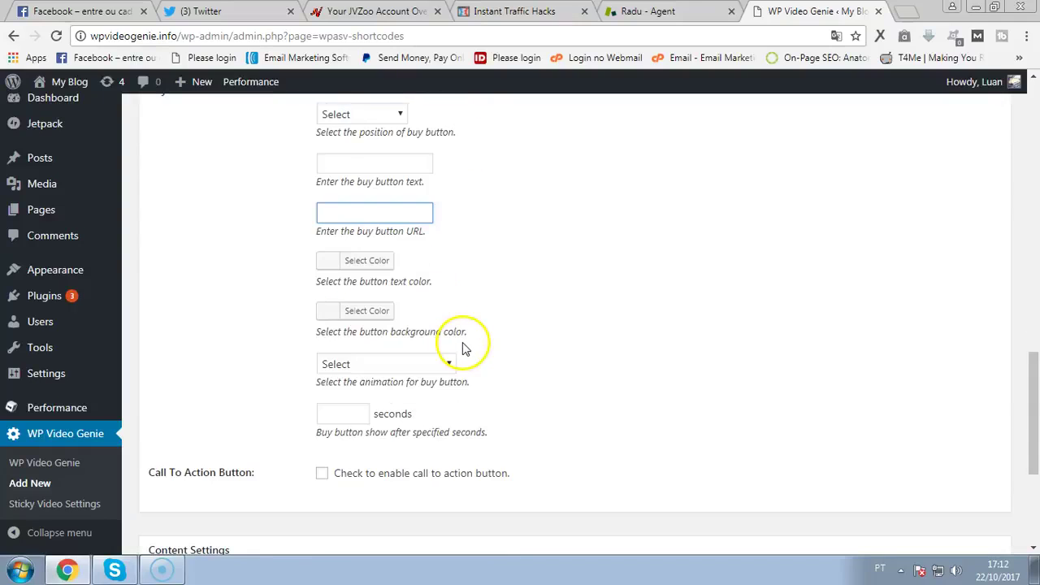
scroll(464, 348, "up", 2)
left_click(323, 243)
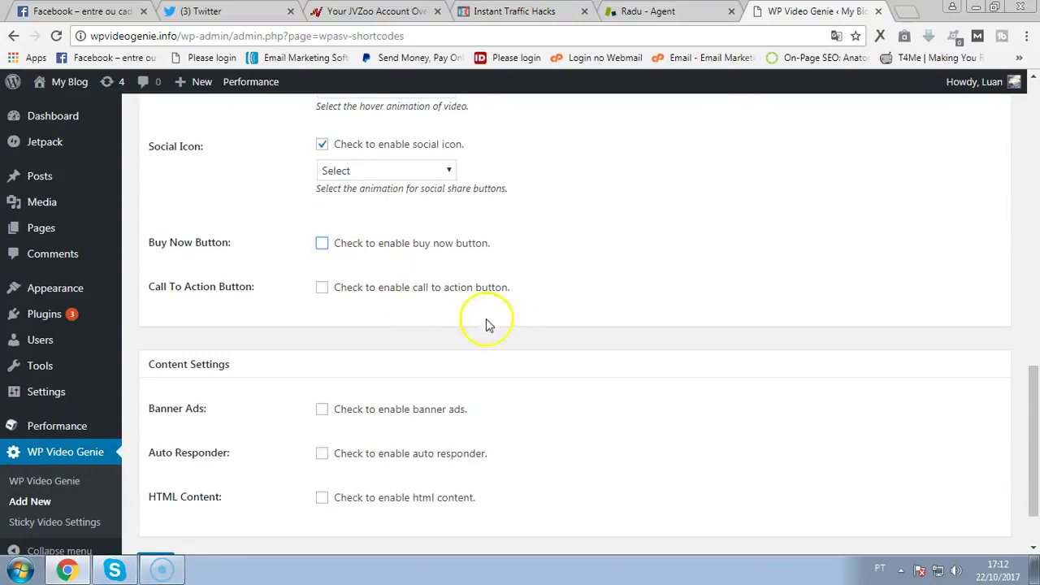
- Tick the Call To Action Button, review its fields, then untick it
left_click(322, 287)
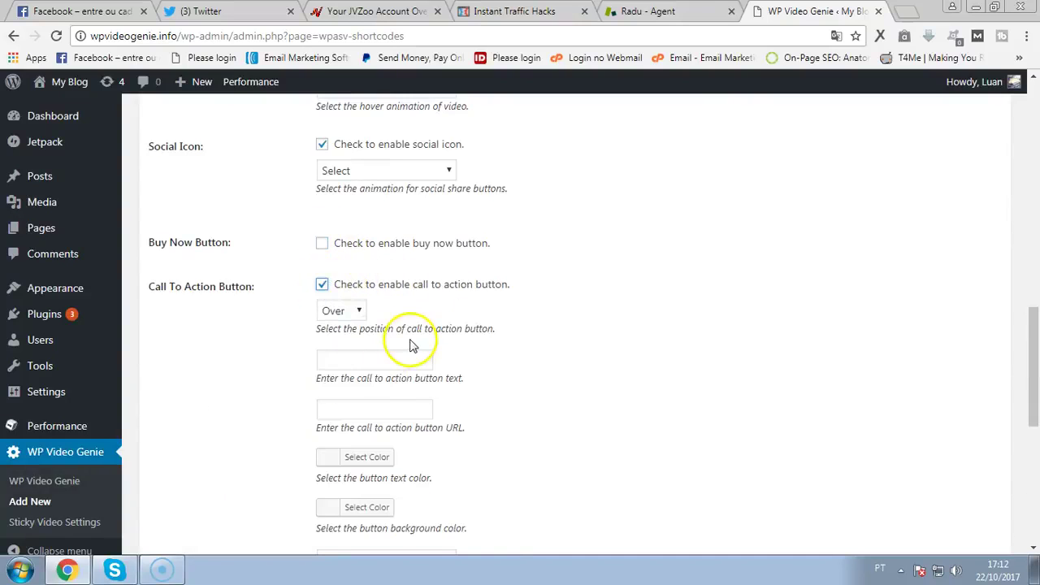
scroll(410, 345, "down", 1)
scroll(408, 342, "down", 1)
scroll(413, 353, "down", 2)
scroll(408, 348, "up", 3)
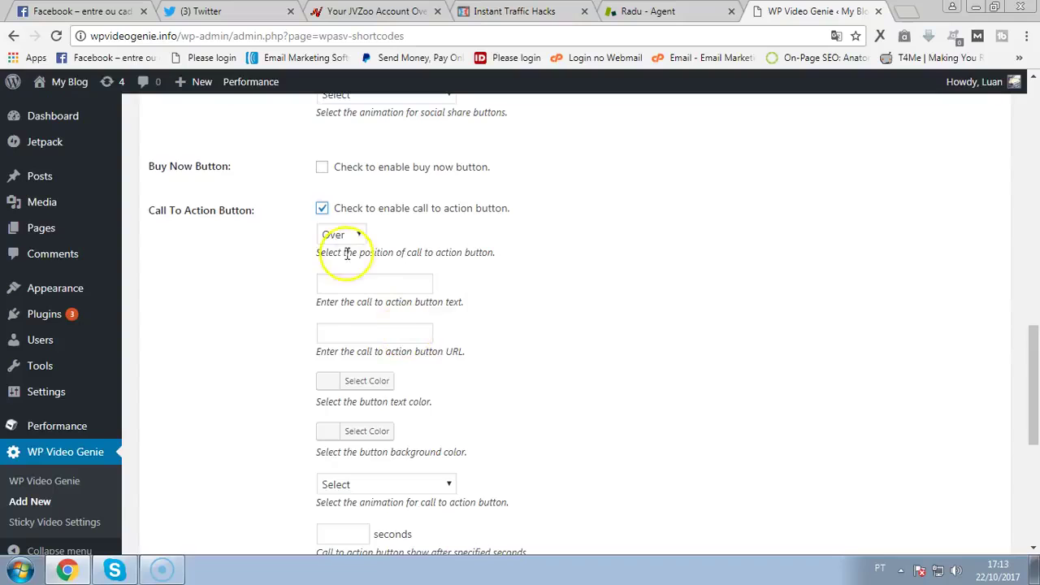
left_click(321, 208)
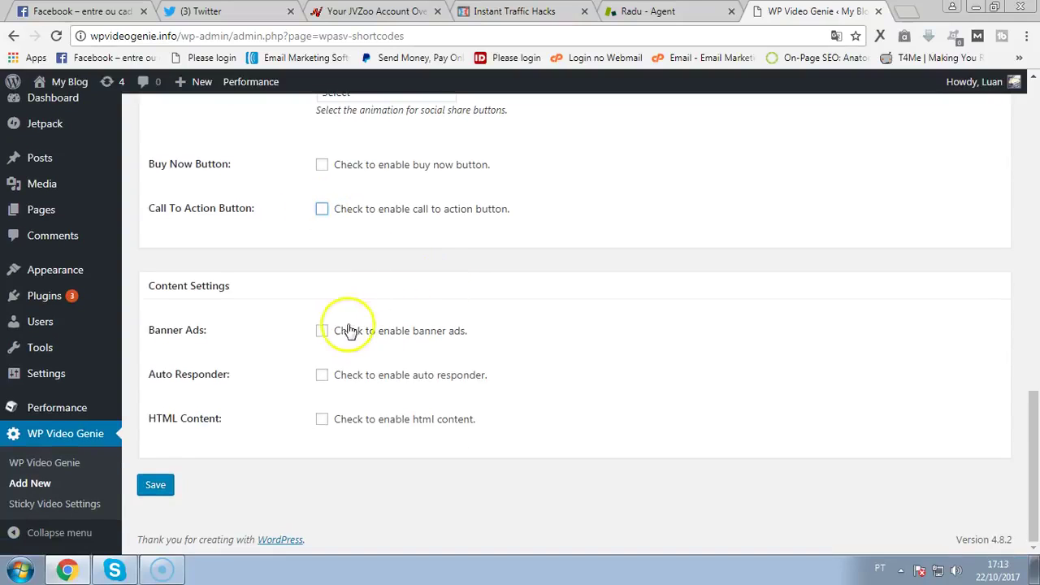
left_click(325, 333)
left_click(323, 375)
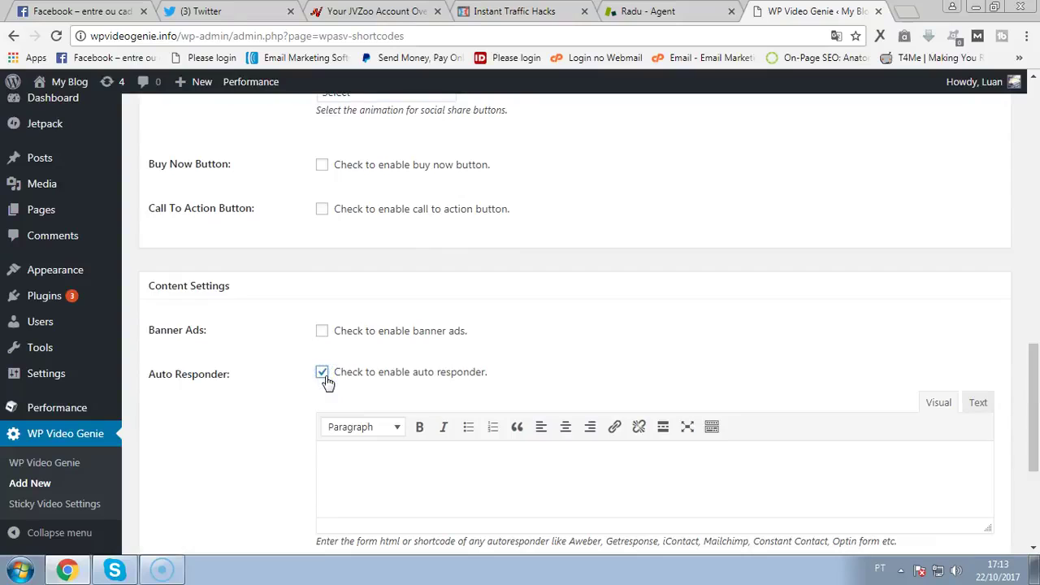
left_click(323, 375)
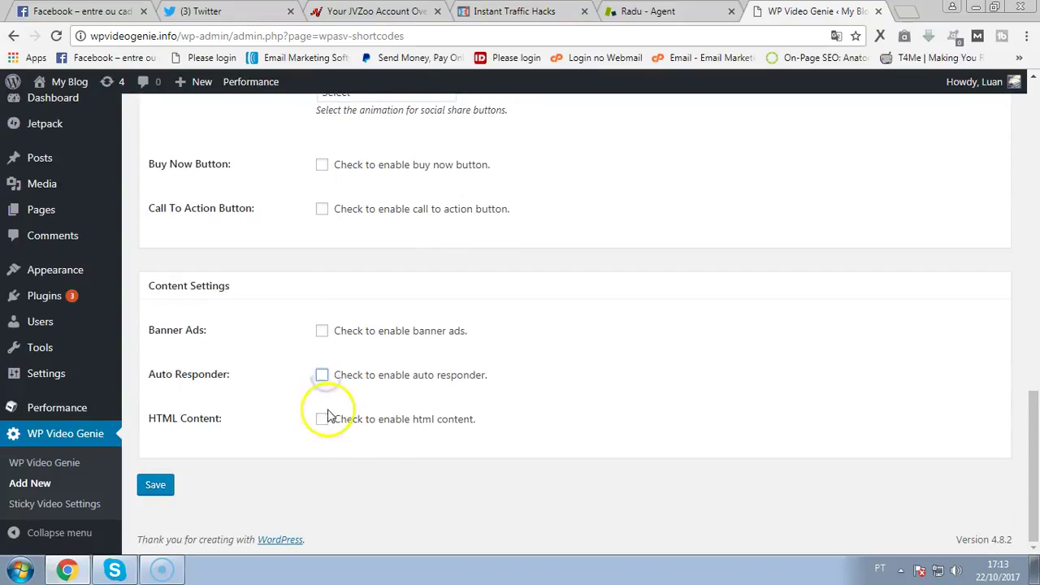
left_click(324, 417)
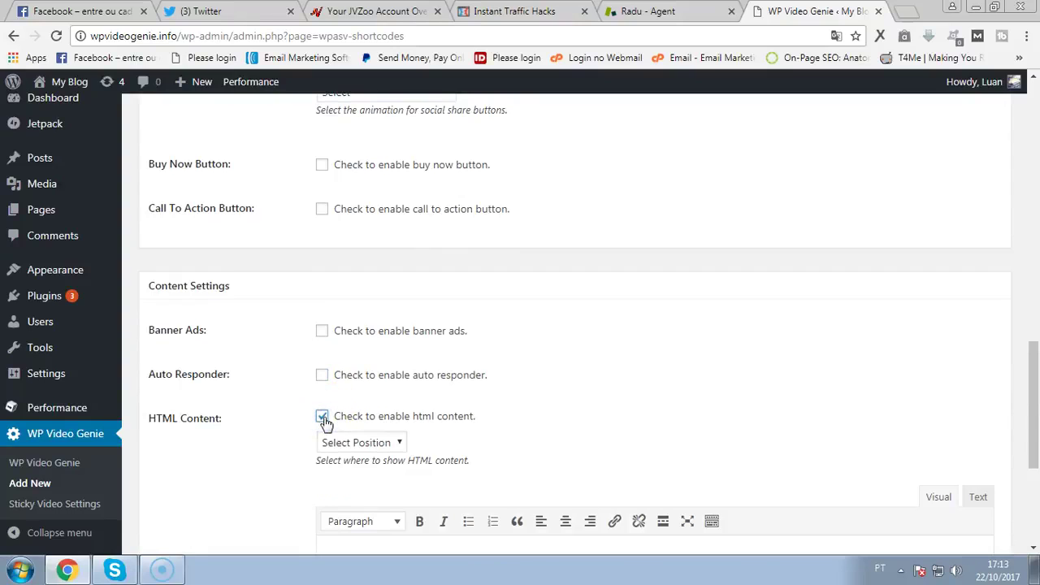
left_click(323, 417)
scroll(720, 425, "up", 3)
scroll(717, 433, "up", 5)
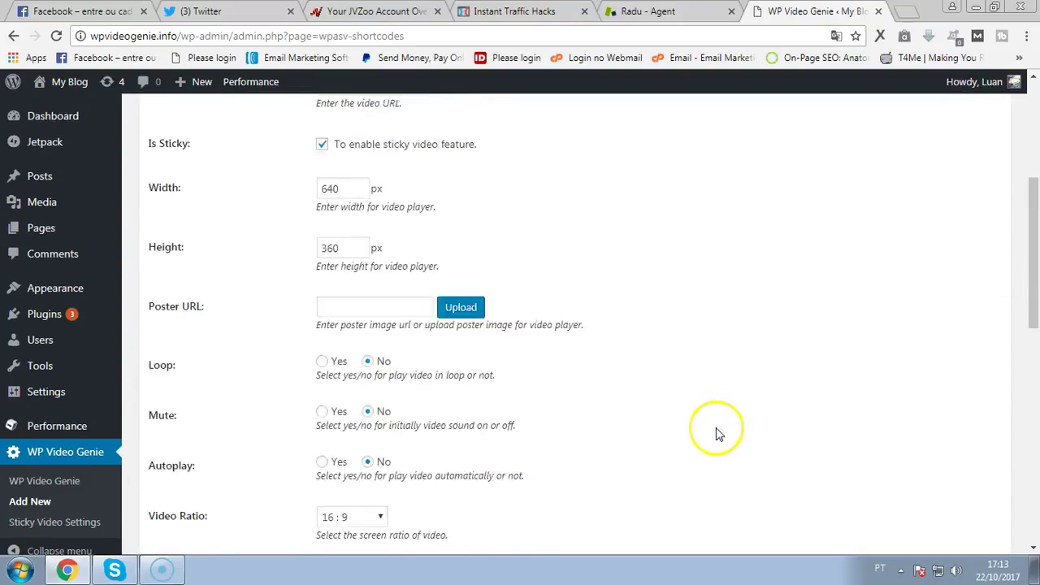
scroll(717, 433, "up", 4)
scroll(711, 436, "down", 2)
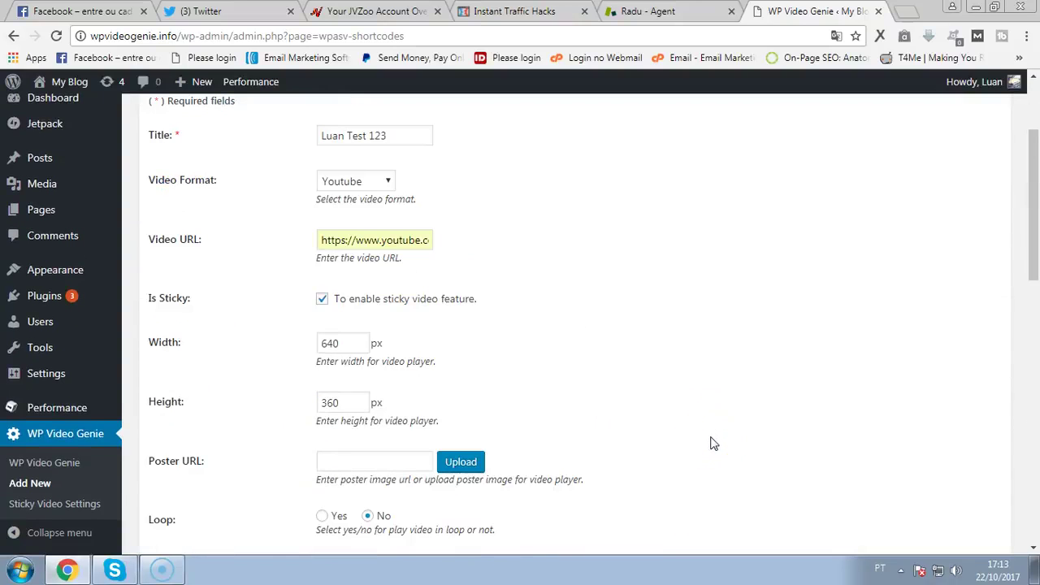
scroll(708, 443, "down", 3)
scroll(713, 436, "down", 6)
scroll(715, 438, "up", 1)
scroll(691, 442, "up", 5)
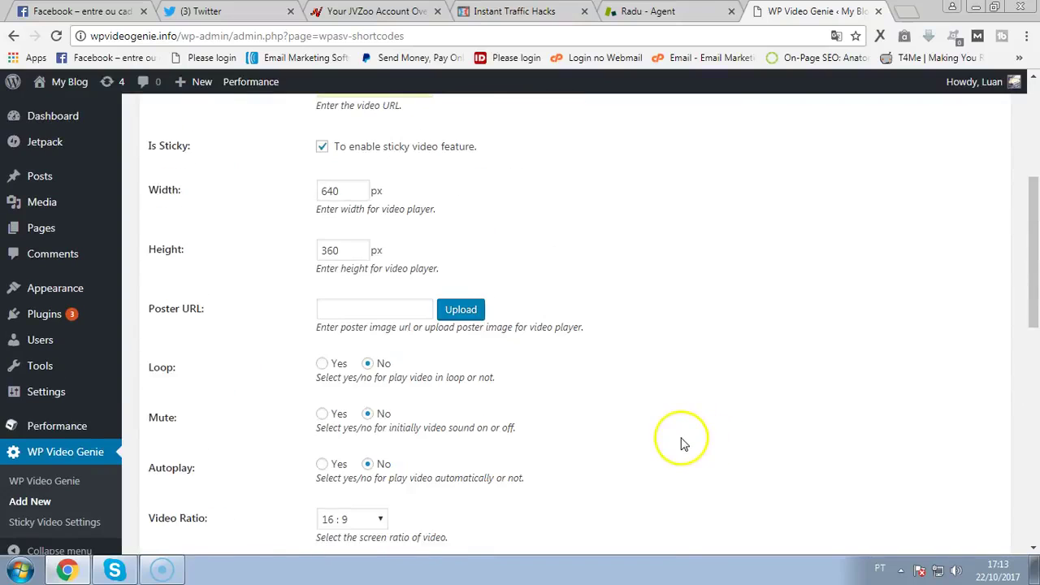
scroll(691, 447, "up", 2)
scroll(698, 448, "down", 4)
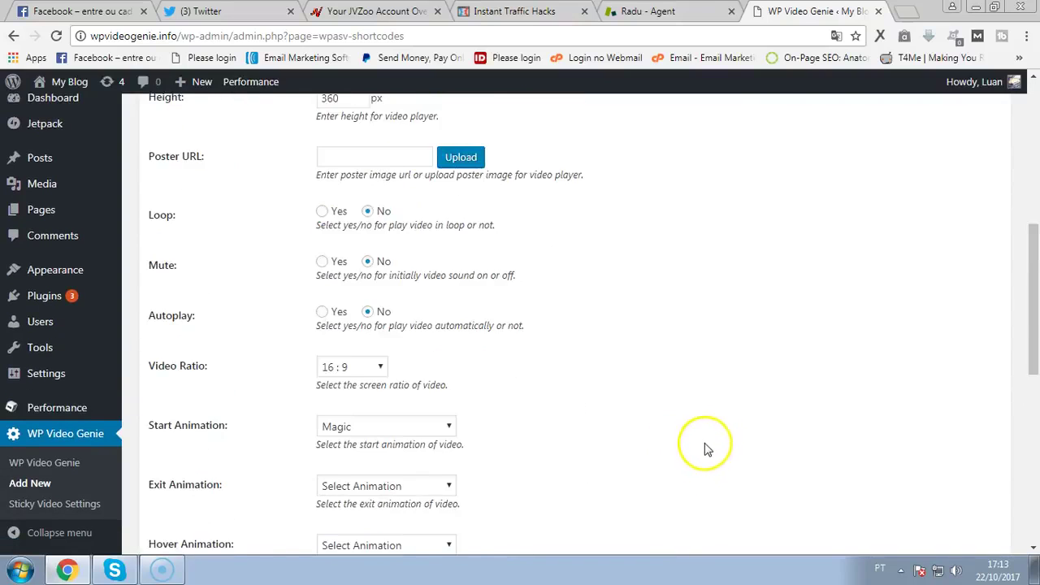
scroll(707, 445, "down", 10)
- Save the Luan Test 123 shortcode and select its [sticky_video_animation id=183] code in the Shortcodes list
left_click(156, 485)
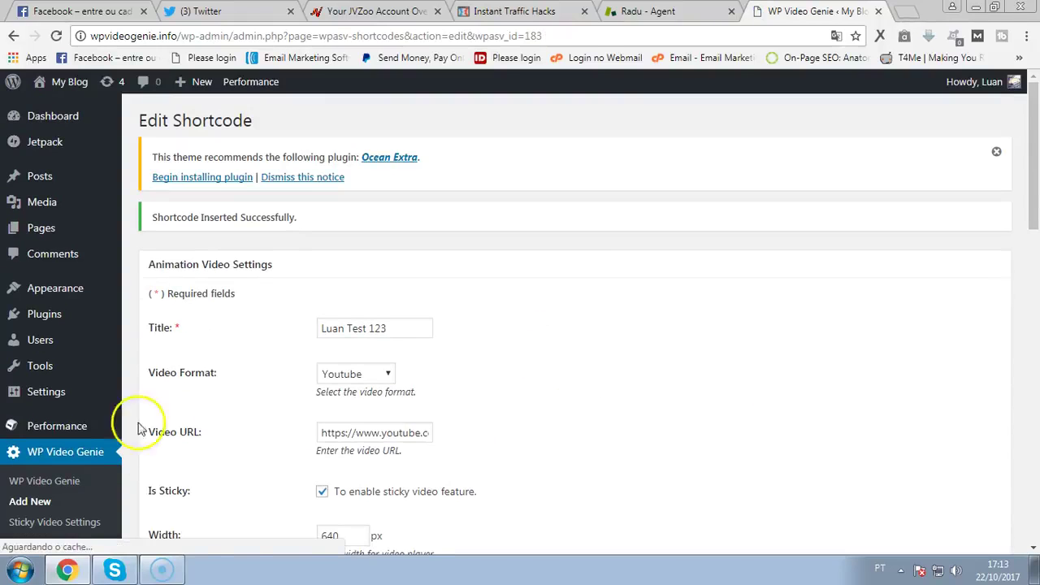
left_click(45, 481)
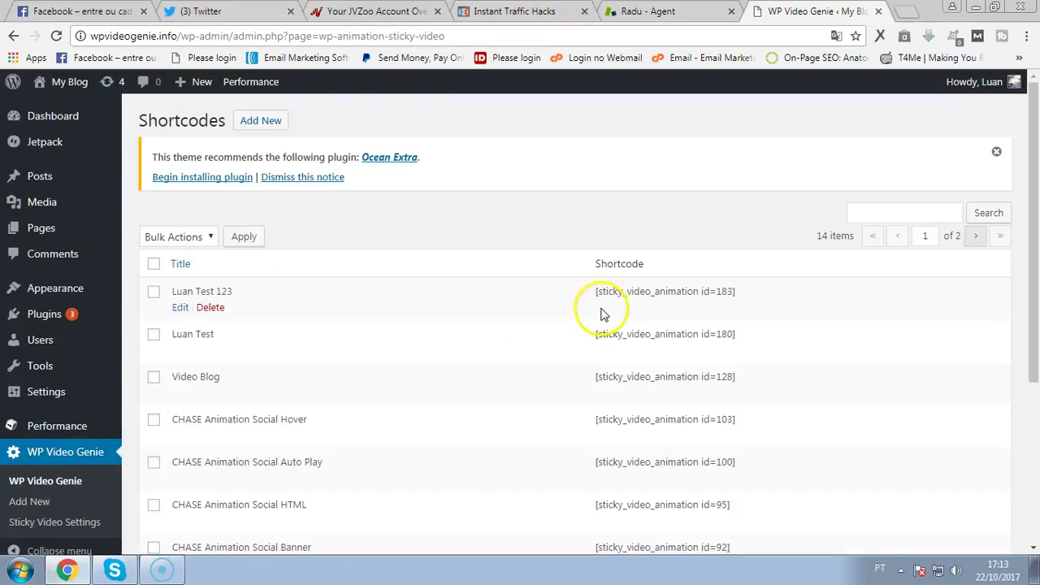
double_click(819, 280)
left_click(798, 292)
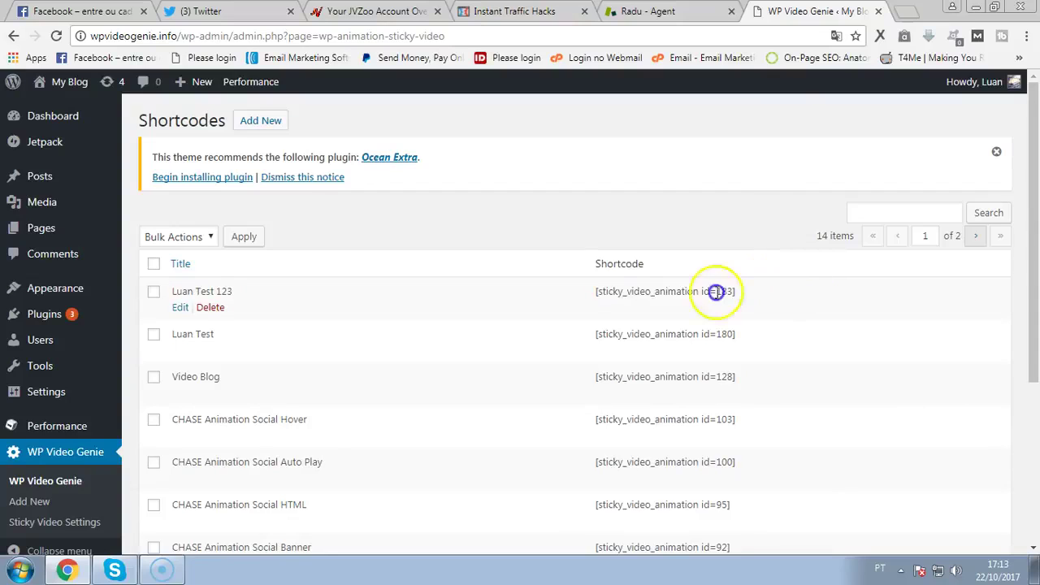
mouse_move(716, 291)
left_mouse_down()
mouse_move(582, 292)
mouse_move(787, 298)
left_mouse_up()
key("ctrl+c")
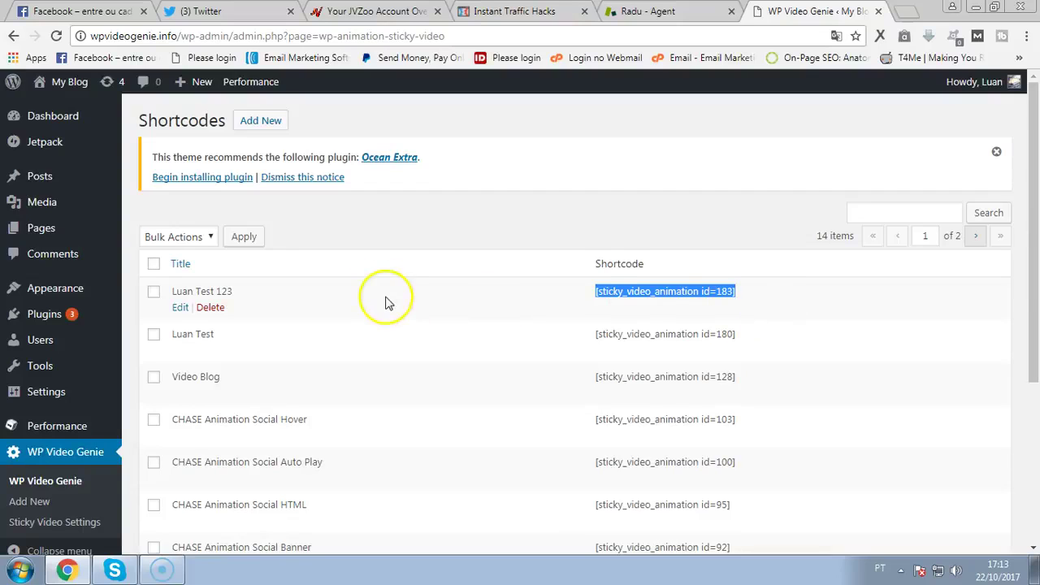
mouse_move(40, 176)
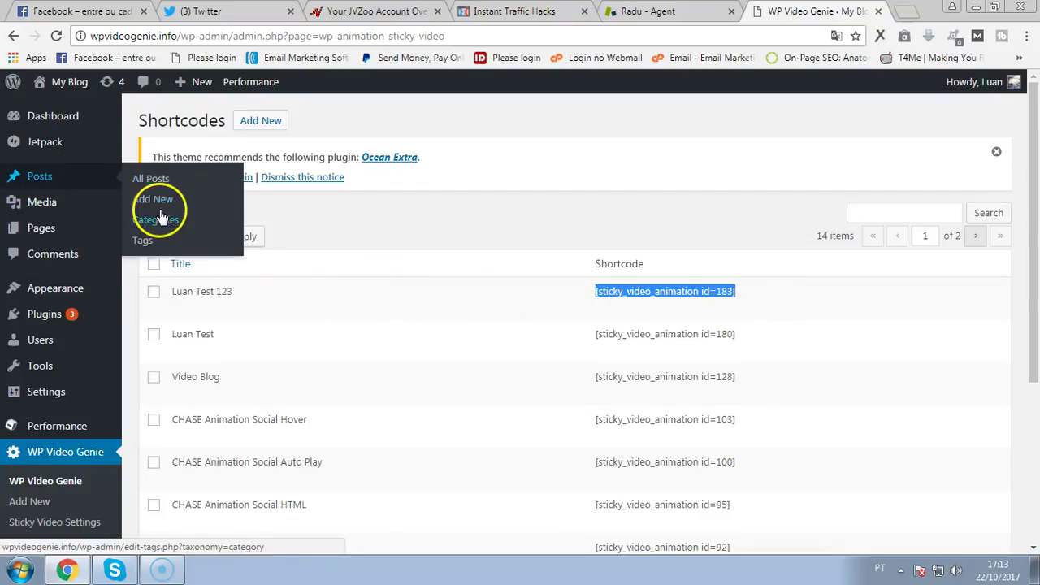
- Create post 'POST 123' with the pasted [sticky_video_animation id=183] shortcode and publish it
left_click(195, 201)
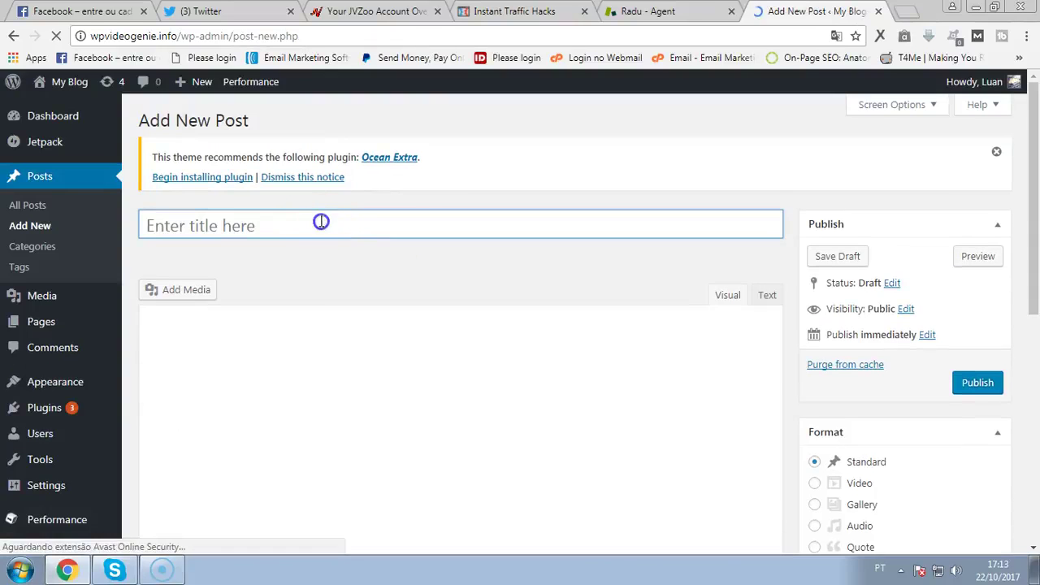
left_click(321, 220)
type("POST 123")
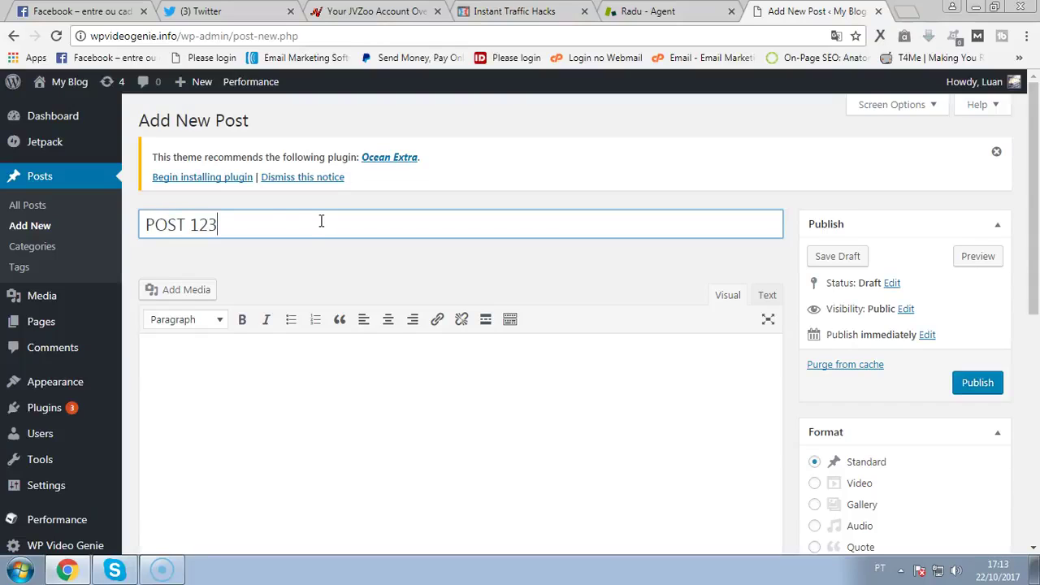
left_click(188, 373)
key("ctrl+v")
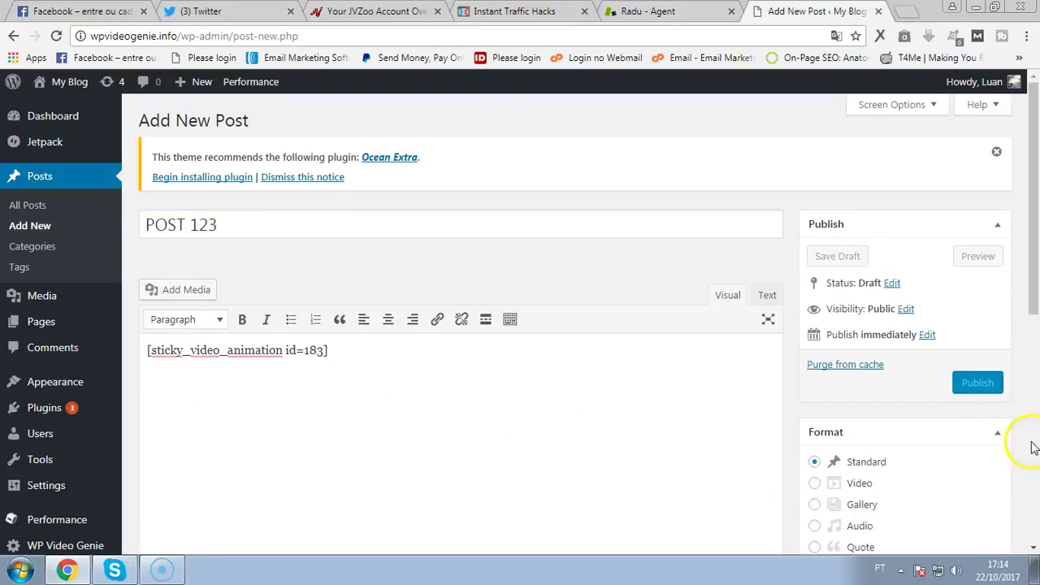
left_click(978, 392)
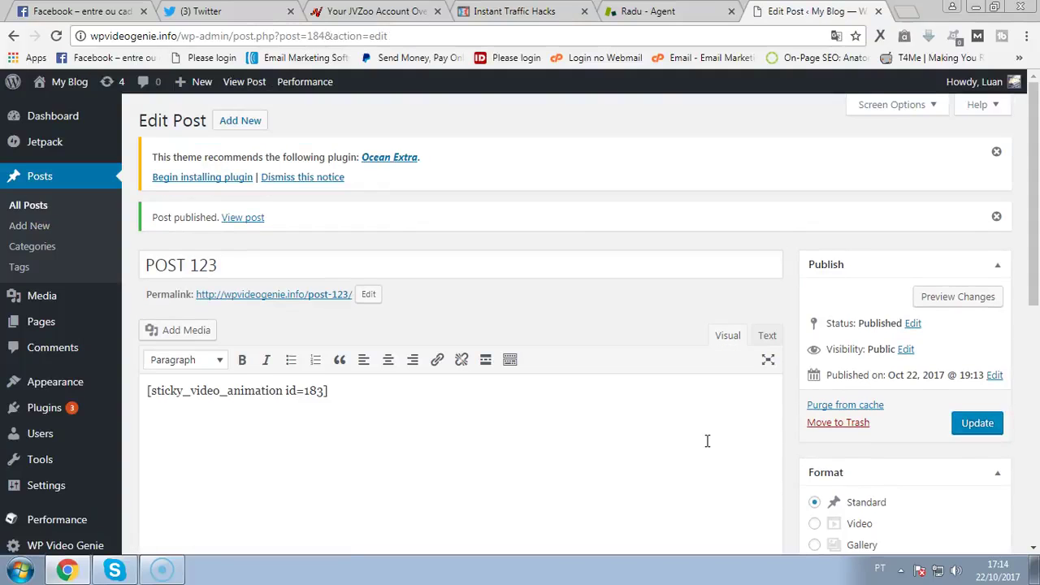
- Open POST 123 on the live blog and scroll past the video to confirm it goes sticky
left_click(301, 294)
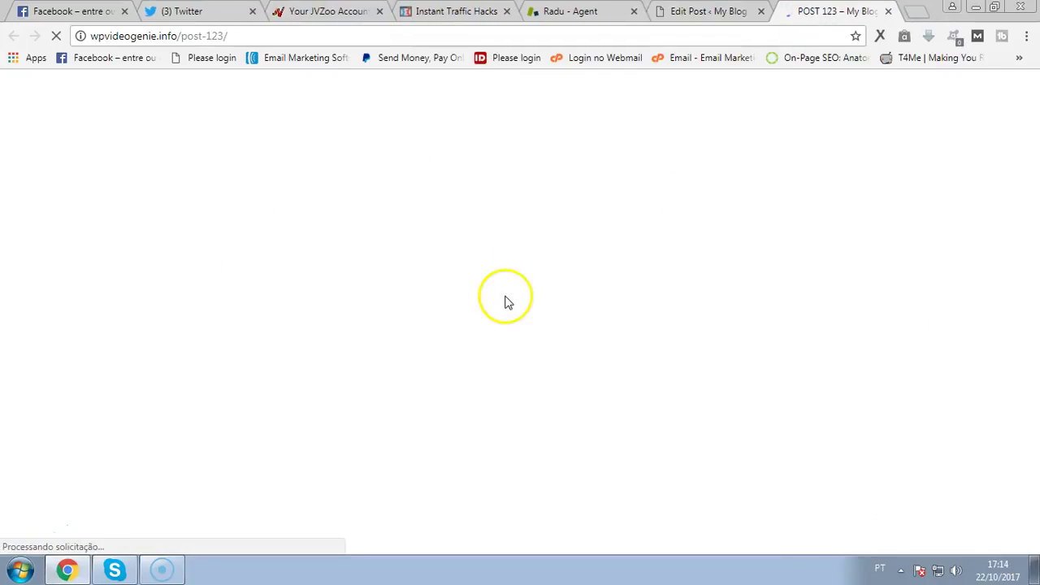
scroll(493, 303, "down", 1)
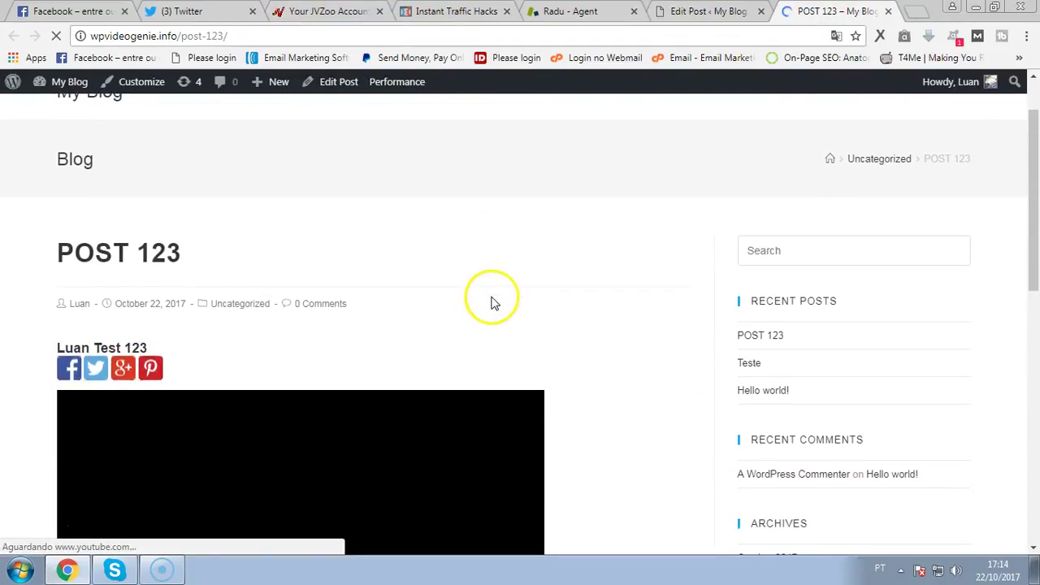
scroll(366, 267, "down", 1)
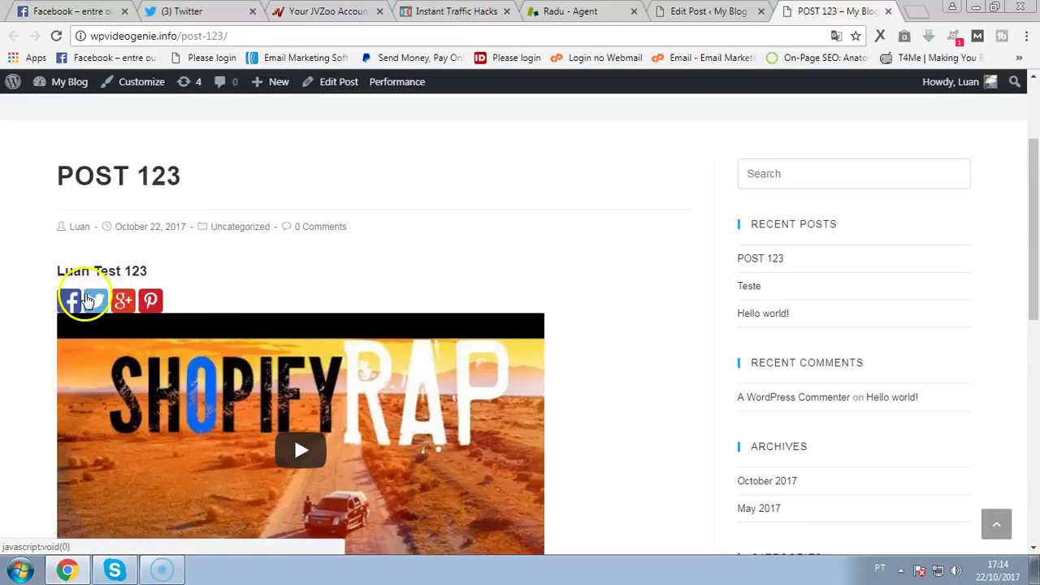
scroll(211, 284, "down", 1)
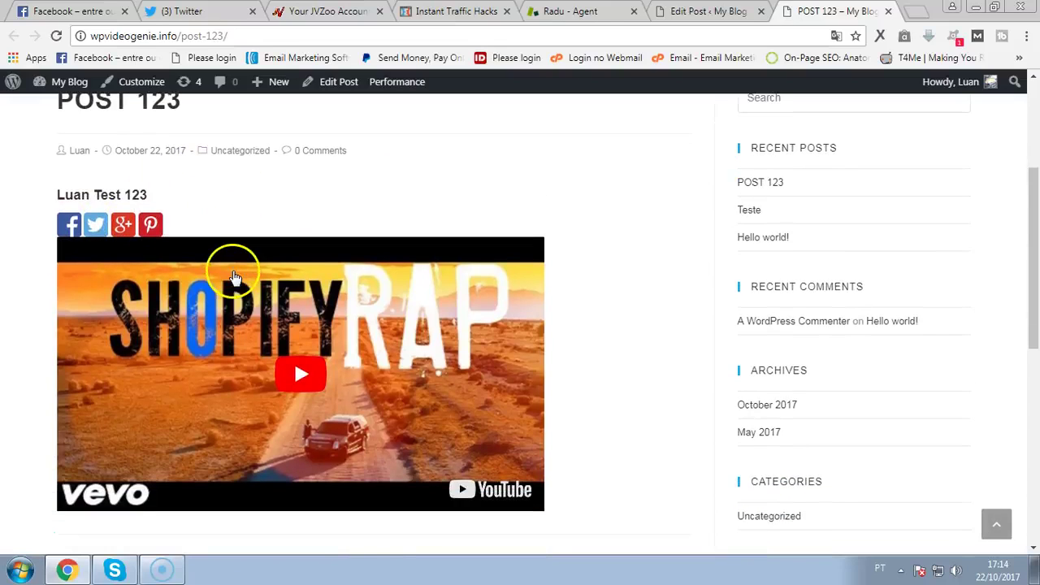
scroll(236, 280, "down", 1)
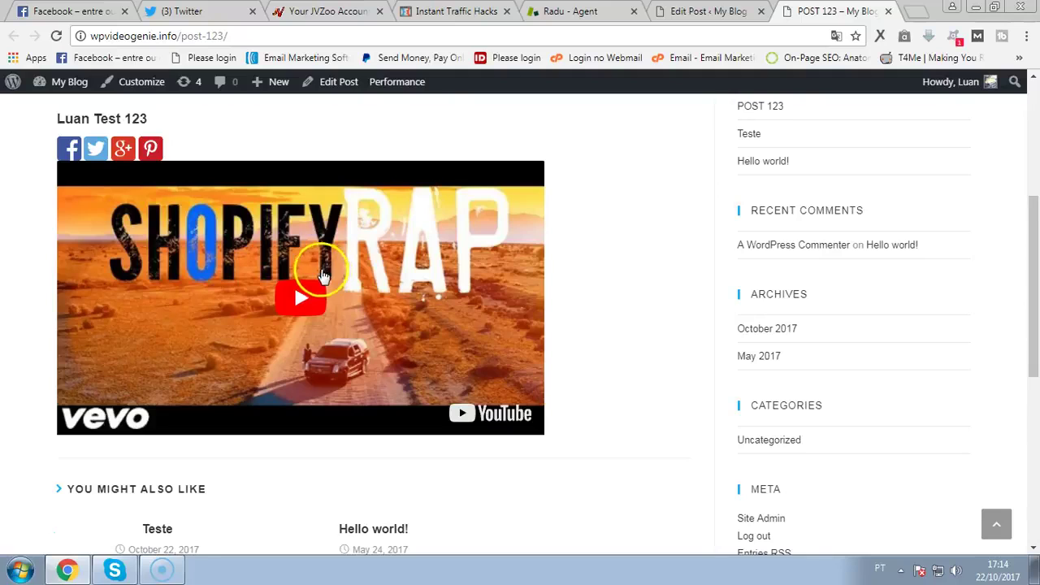
scroll(348, 275, "down", 2)
scroll(348, 274, "down", 1)
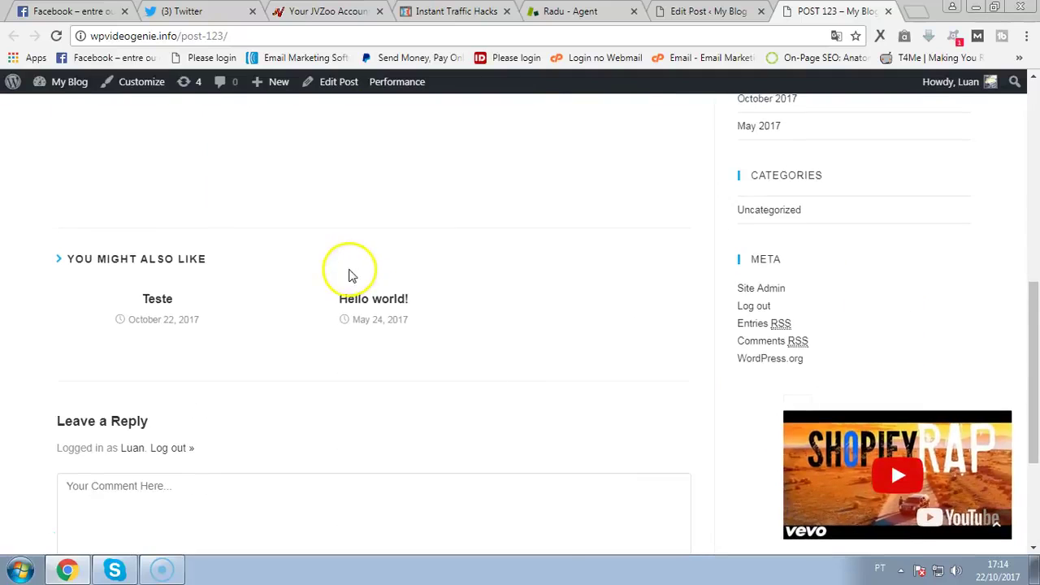
scroll(349, 276, "down", 2)
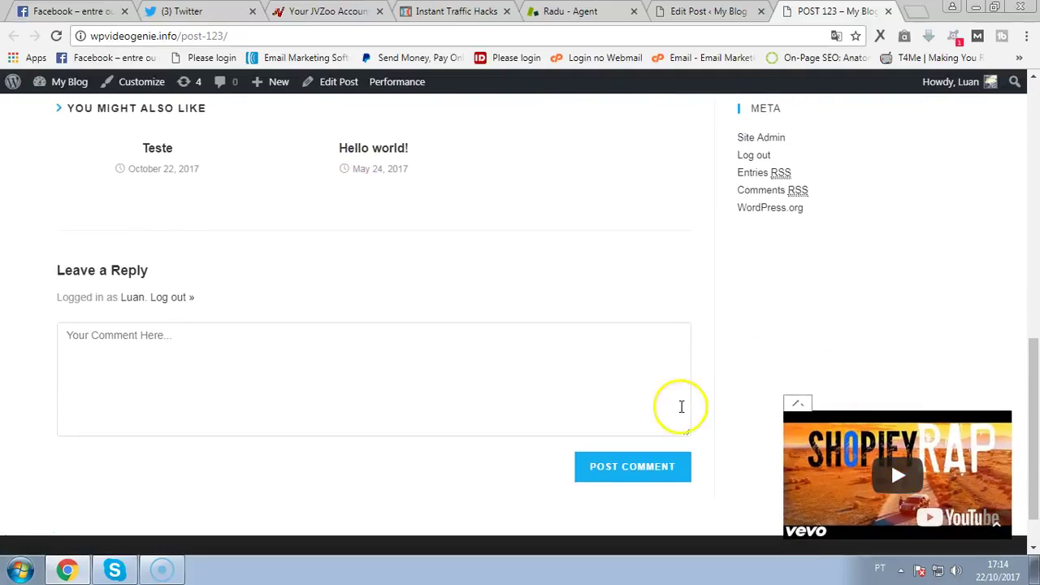
scroll(681, 406, "up", 10)
scroll(659, 406, "down", 4)
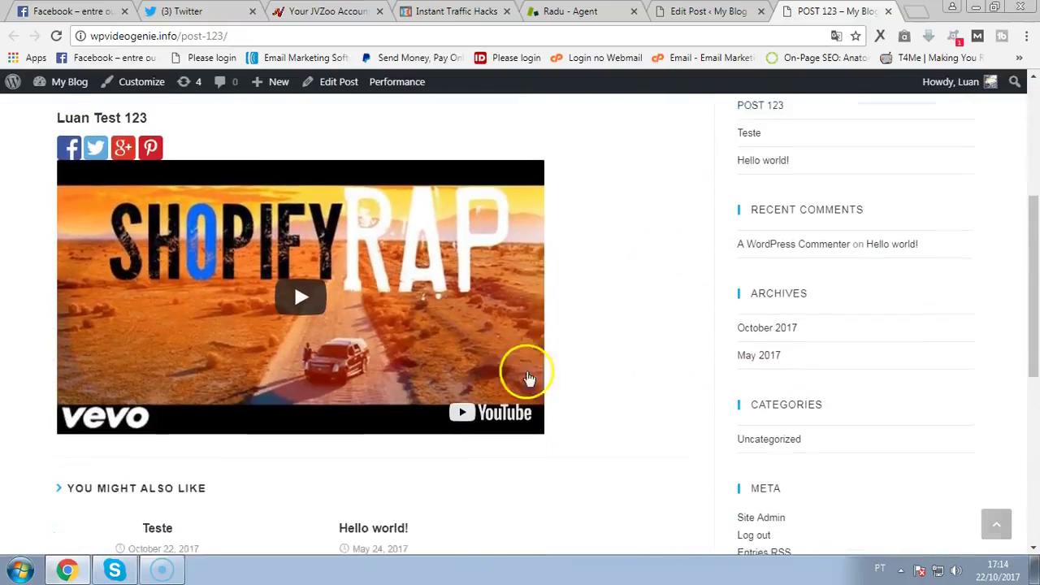
- Play the Luan Test 123 video inline, then pause it
left_click(390, 302)
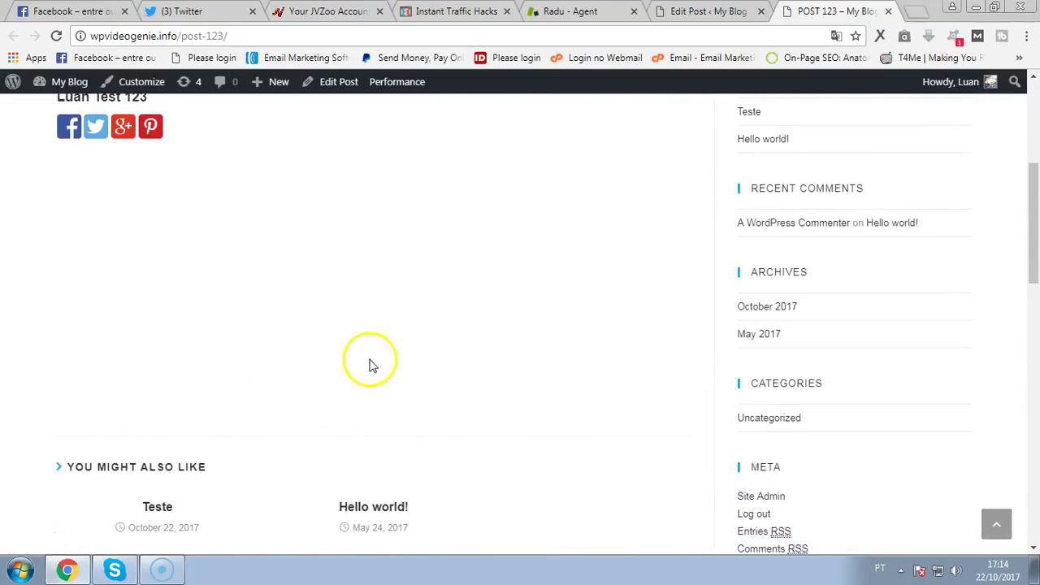
scroll(370, 365, "up", 1)
scroll(370, 365, "down", 1)
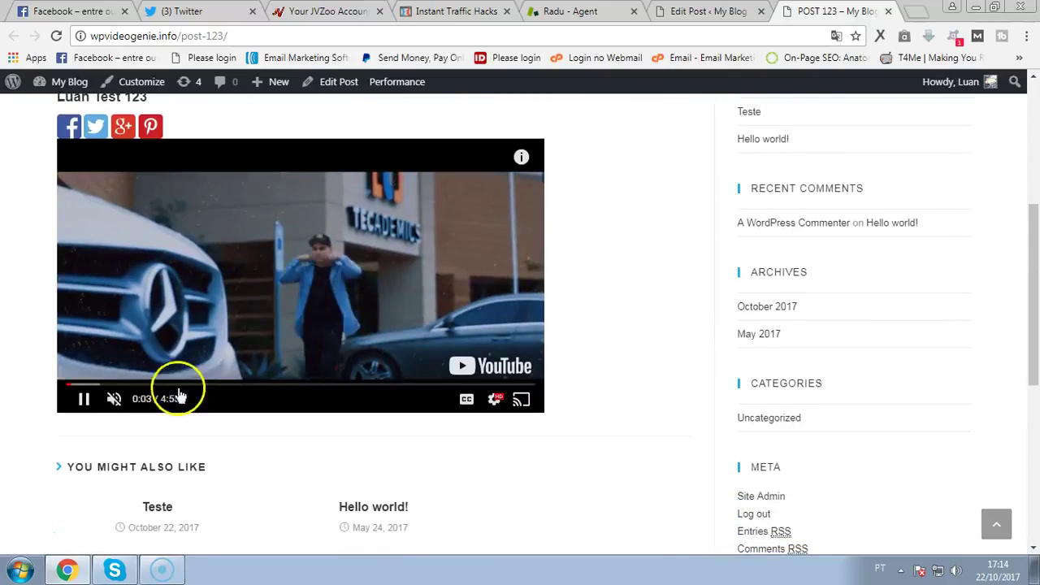
left_click(82, 398)
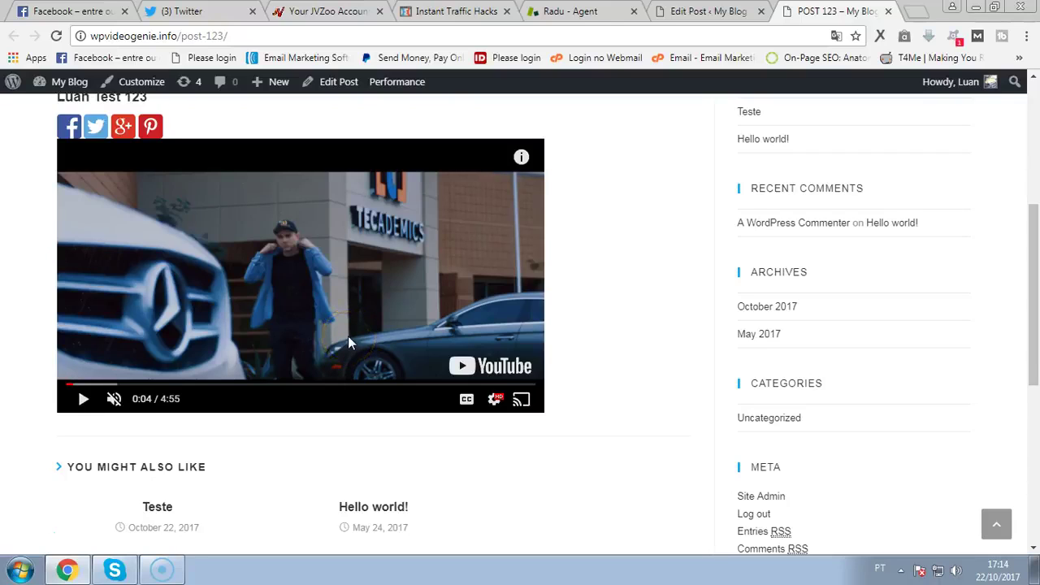
left_click(705, 11)
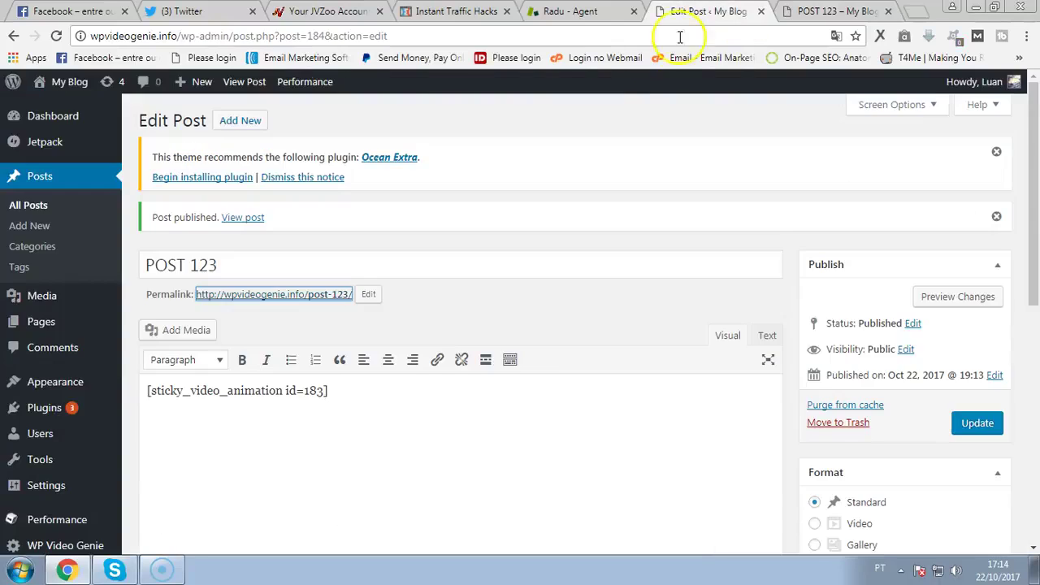
triple_click(318, 295)
scroll(292, 333, "down", 1)
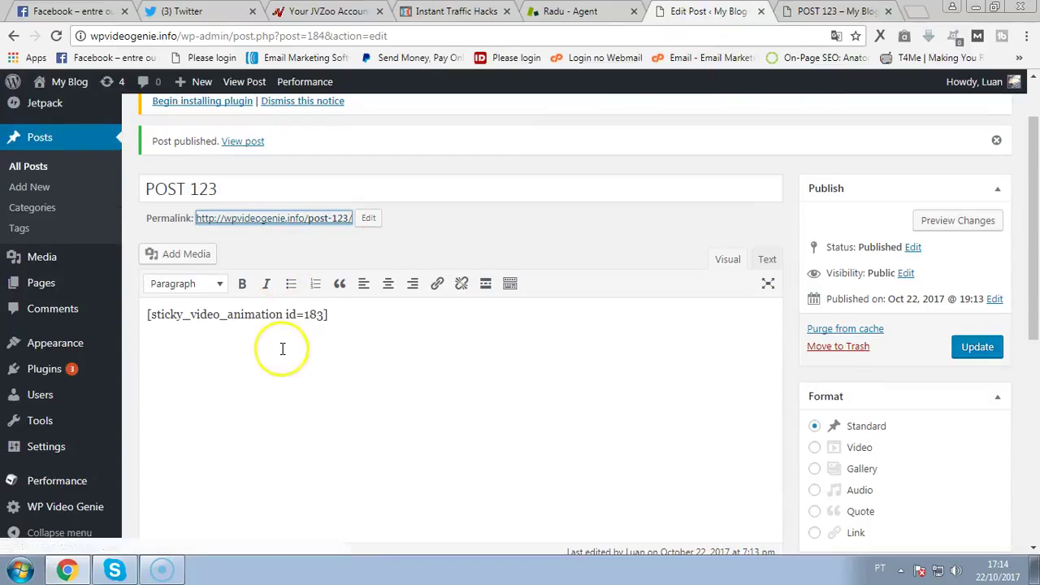
scroll(458, 250, "up", 1)
key("ctrl+Tab")
scroll(636, 243, "up", 4)
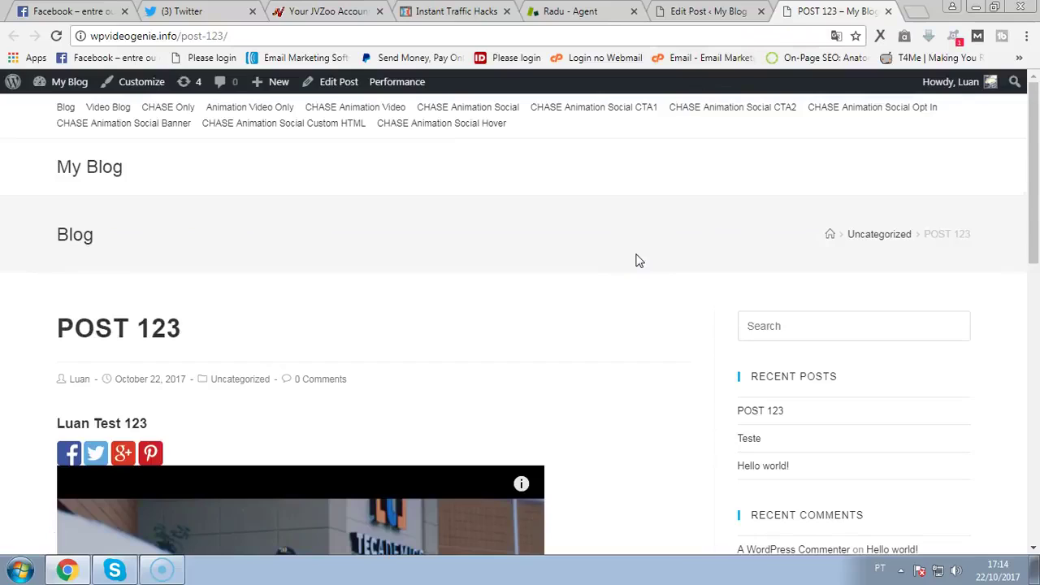